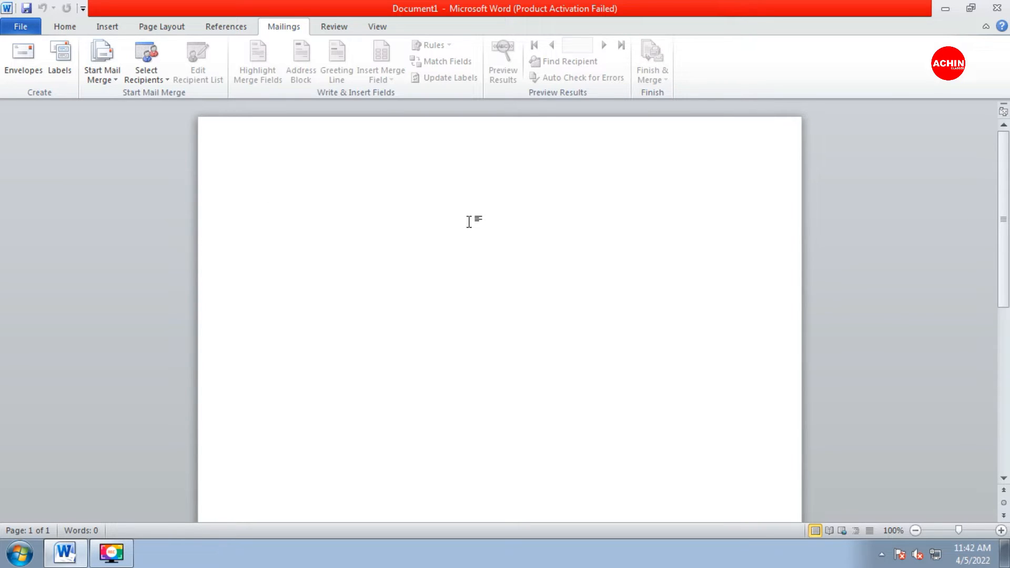
Write the salutation "Dear" and generate placeholder body paragraphs below it with =rand().
text(dear)
key(Return)
key(Return)
text(=rand)
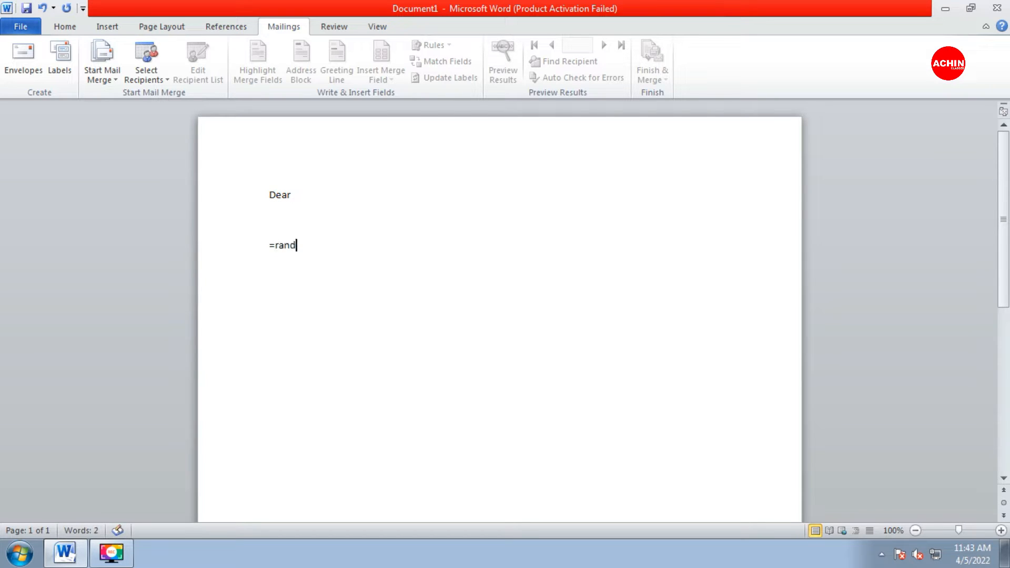
text(()())
key(Return)
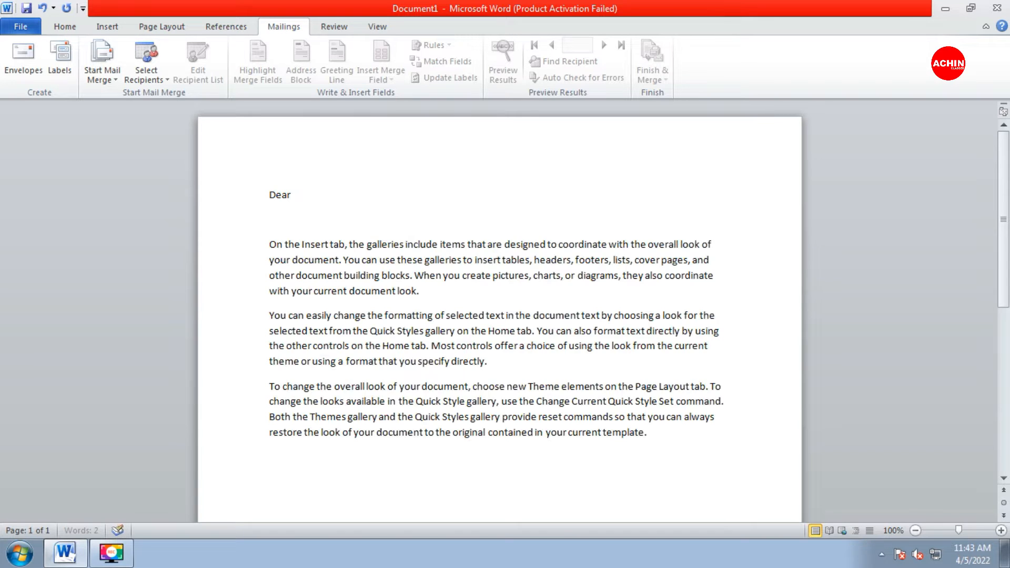
Add the closing word "Thanks" below the body paragraphs.
text(thaks)
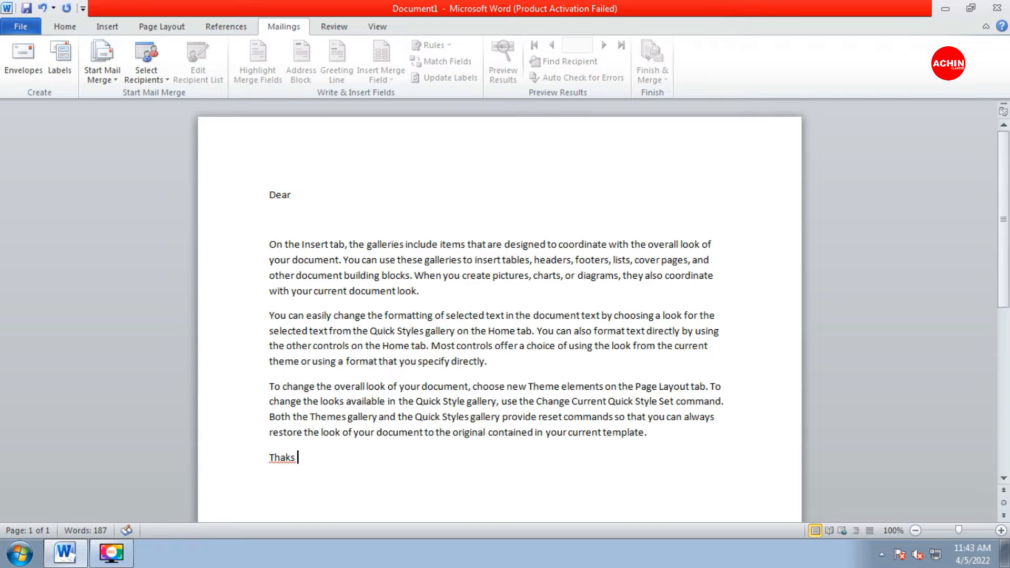
key(BackSpace)
key(BackSpace)
key(BackSpace)
text(nks)
Insert a new line reading "Address" directly below the "Dear" salutation.
click(299, 195)
key(Return)
text(ad)
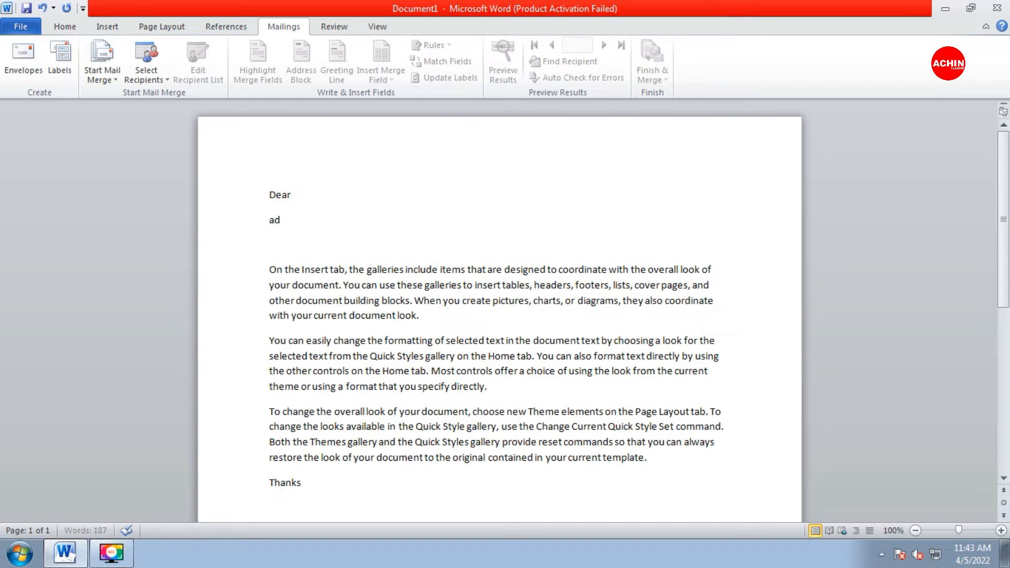
text(dress)
Add a line reading "address" below "Thanks" at the end of the letter.
scroll(349, 35, down, 2)
click(310, 483)
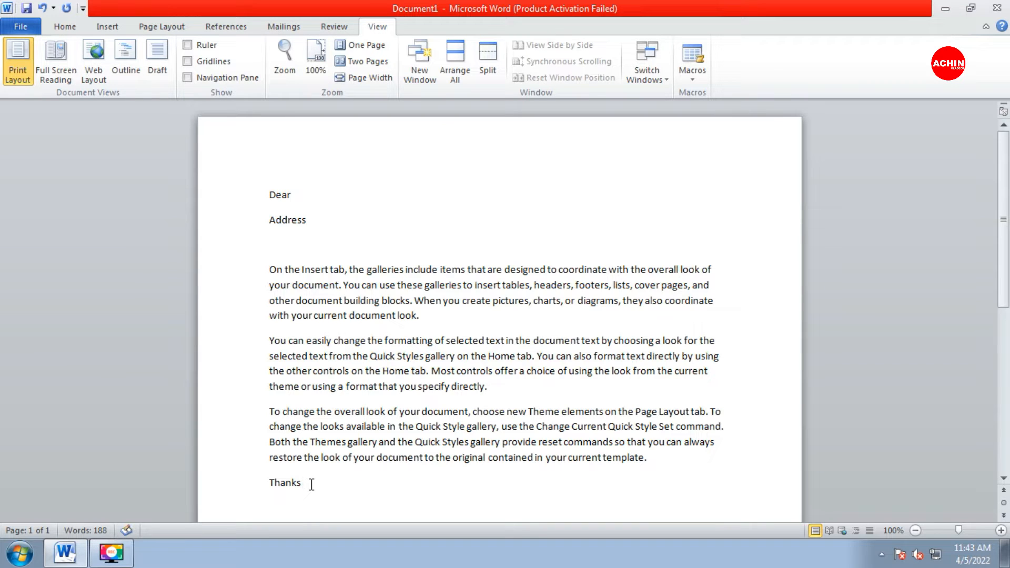
key(Return)
text(address)
scroll(1003, 265, down, 5)
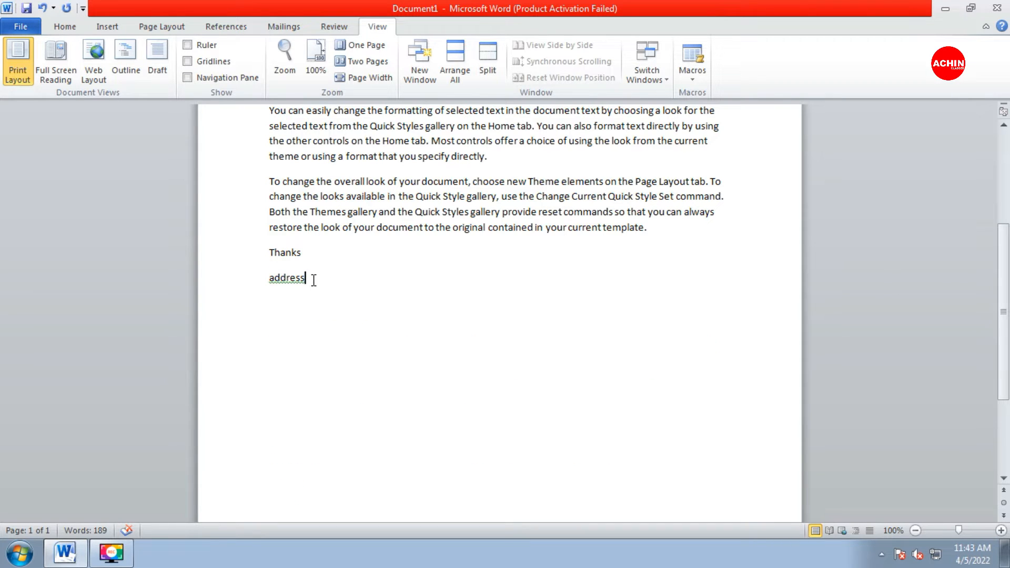
scroll(322, 352, up, 4)
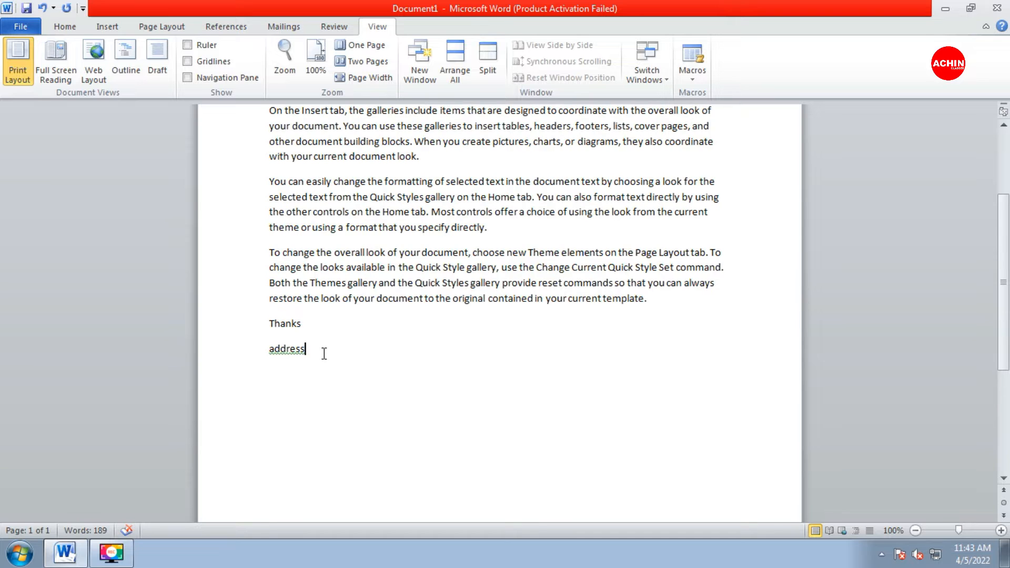
scroll(371, 356, up, 1)
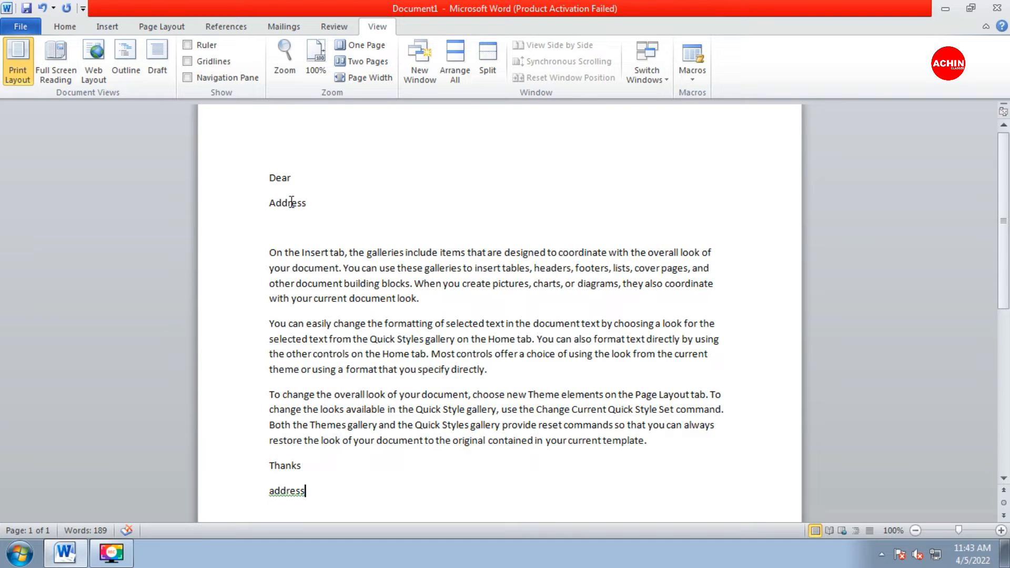
Set the document up as a Letters mail merge and start a new recipient list.
click(309, 203)
click(293, 27)
click(103, 78)
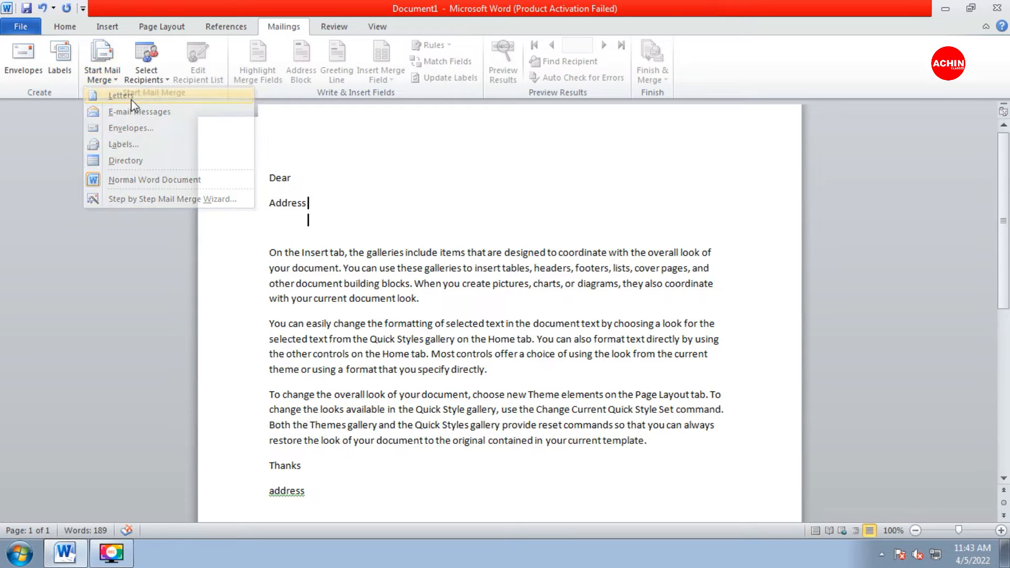
click(129, 96)
click(149, 77)
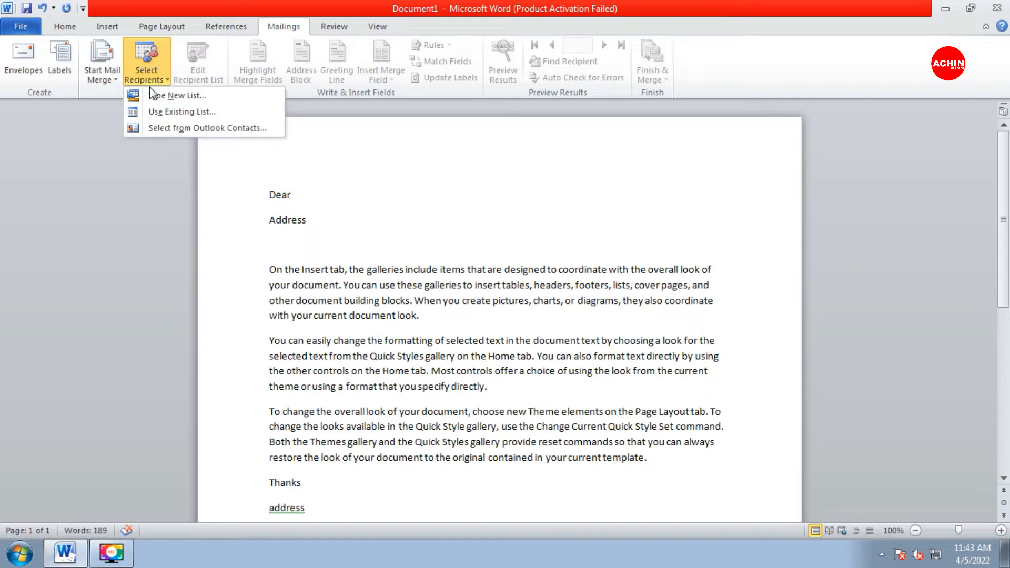
click(200, 93)
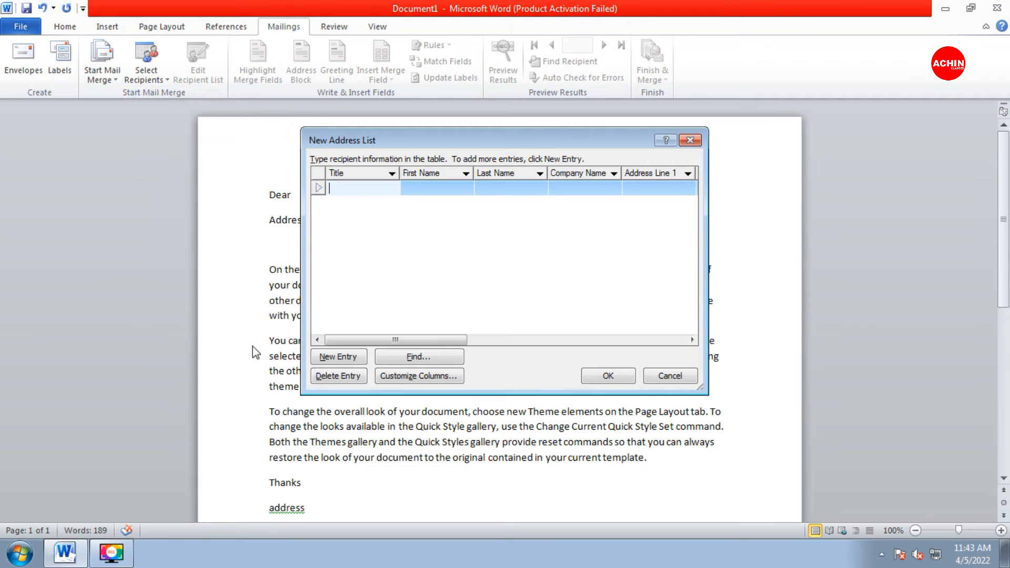
Customize the address list columns by deleting all default fields, from Title through E-mail Address.
click(433, 378)
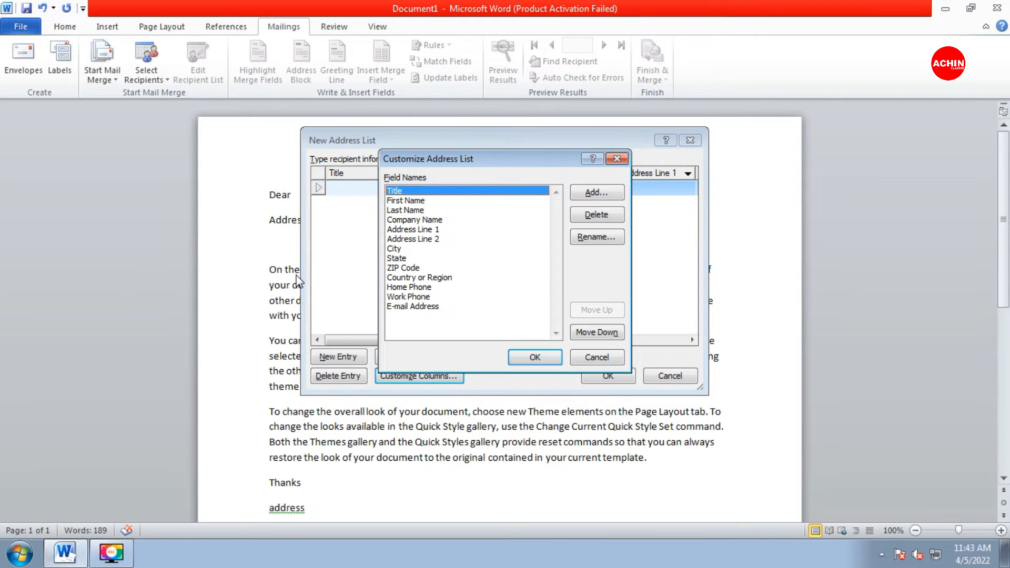
click(592, 216)
click(592, 215)
click(591, 216)
click(592, 215)
click(592, 216)
click(591, 216)
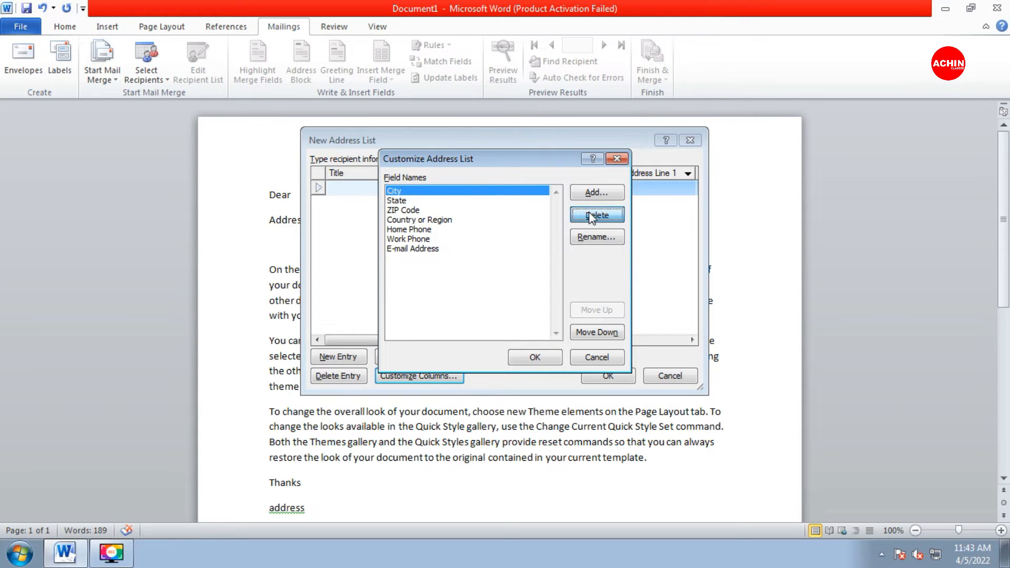
click(592, 216)
click(592, 216)
click(591, 215)
click(592, 216)
click(592, 216)
click(592, 215)
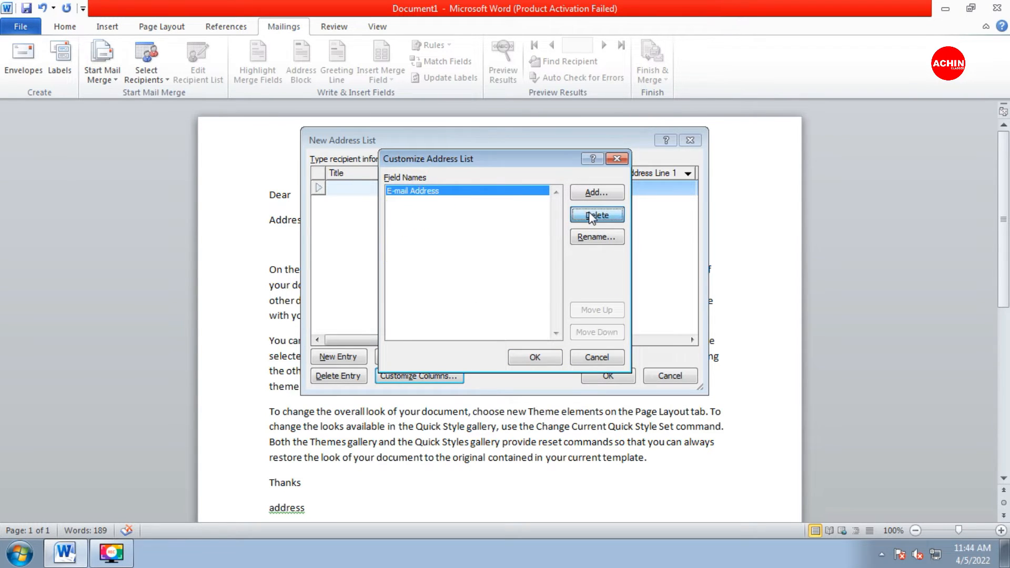
click(592, 215)
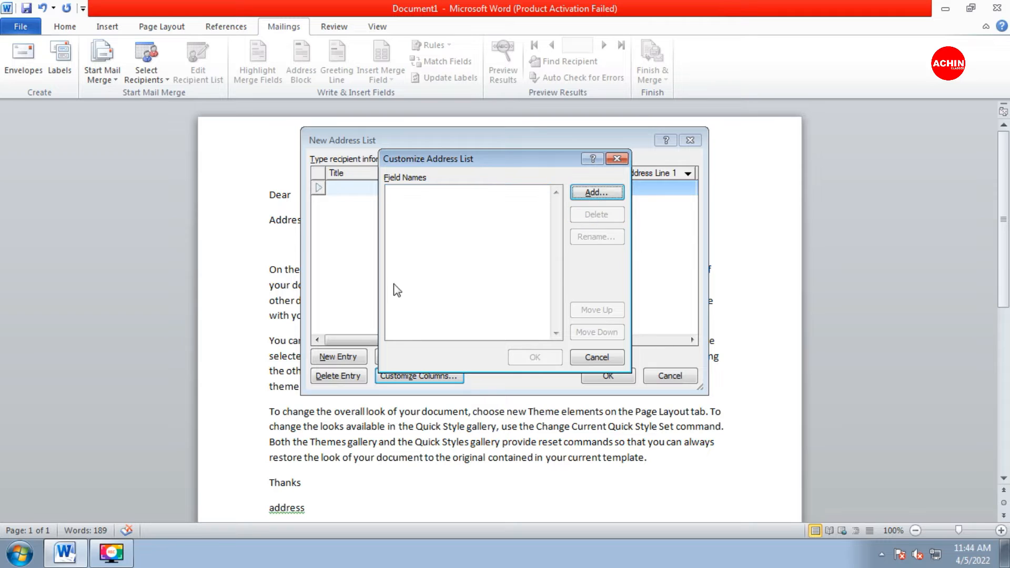
Add two custom fields called "name" and "address" to the address list.
click(598, 194)
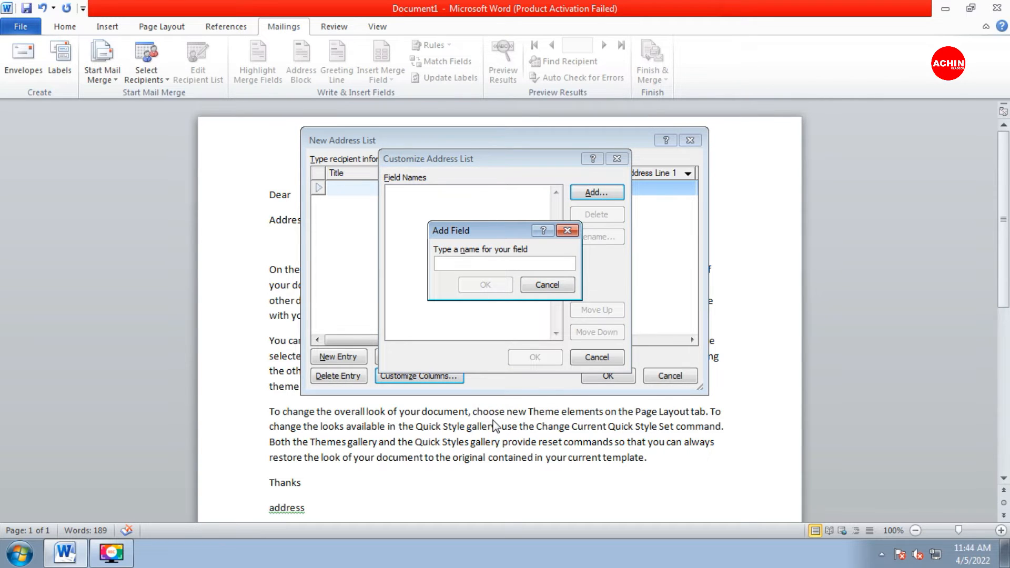
text(name)
key(Return)
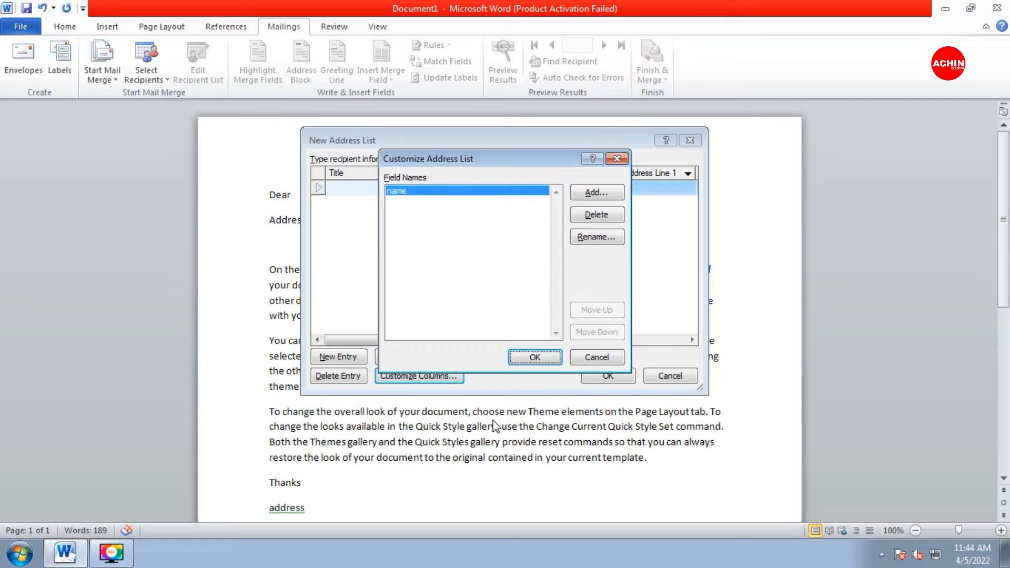
click(605, 199)
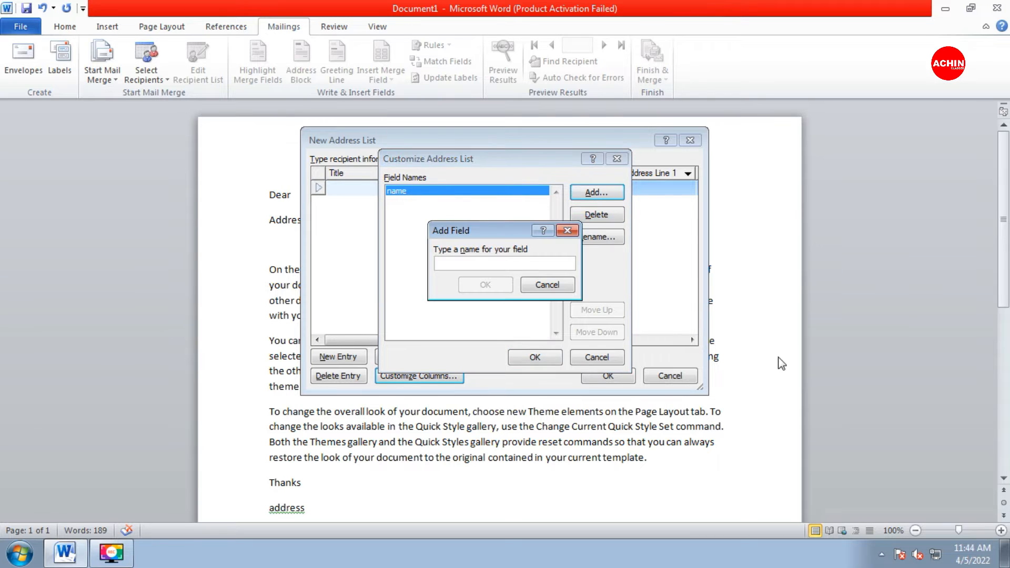
text(address)
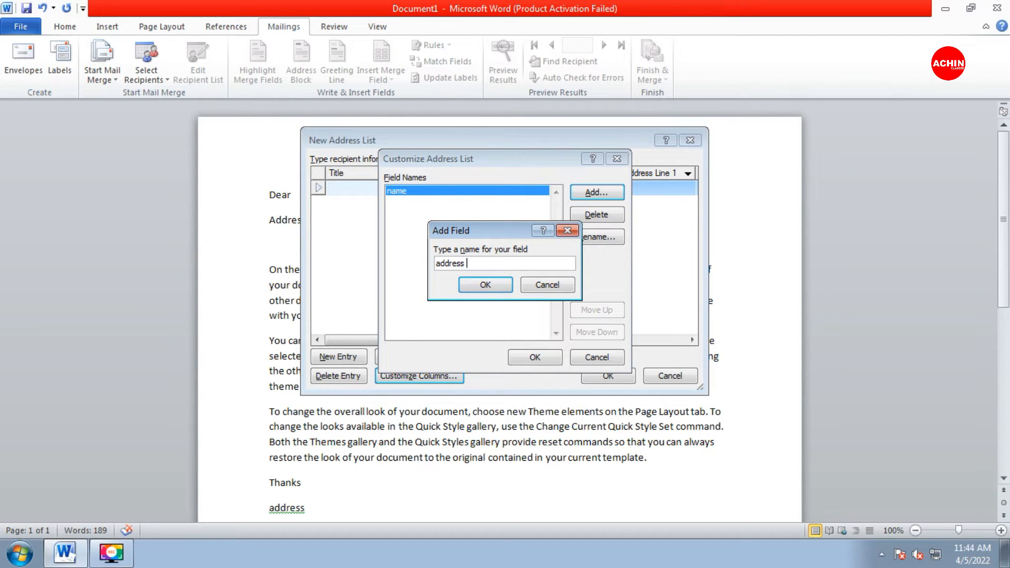
key(Return)
Add the fields "sender name" and "sender address" and apply the customized columns.
click(609, 198)
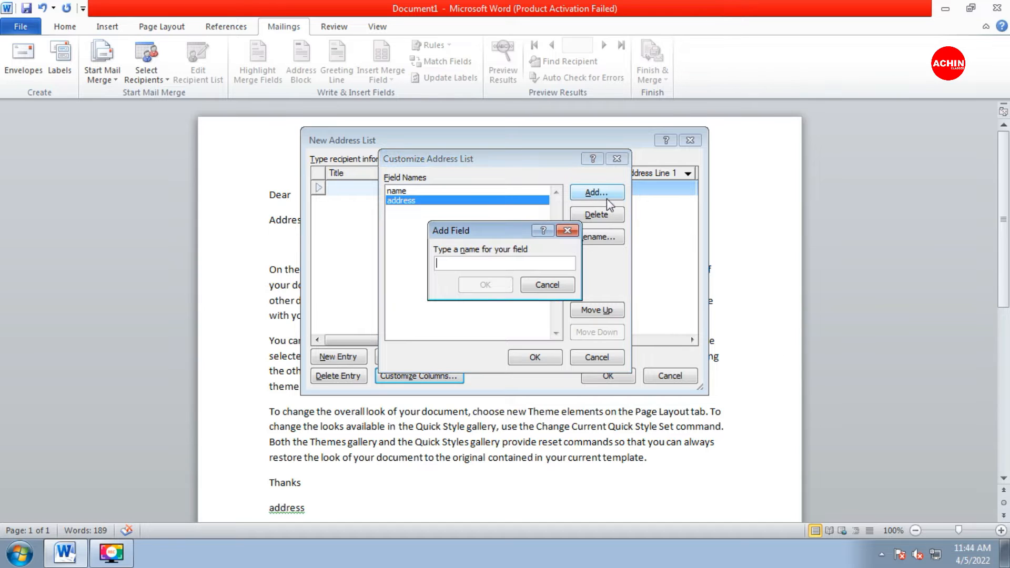
text(sender)
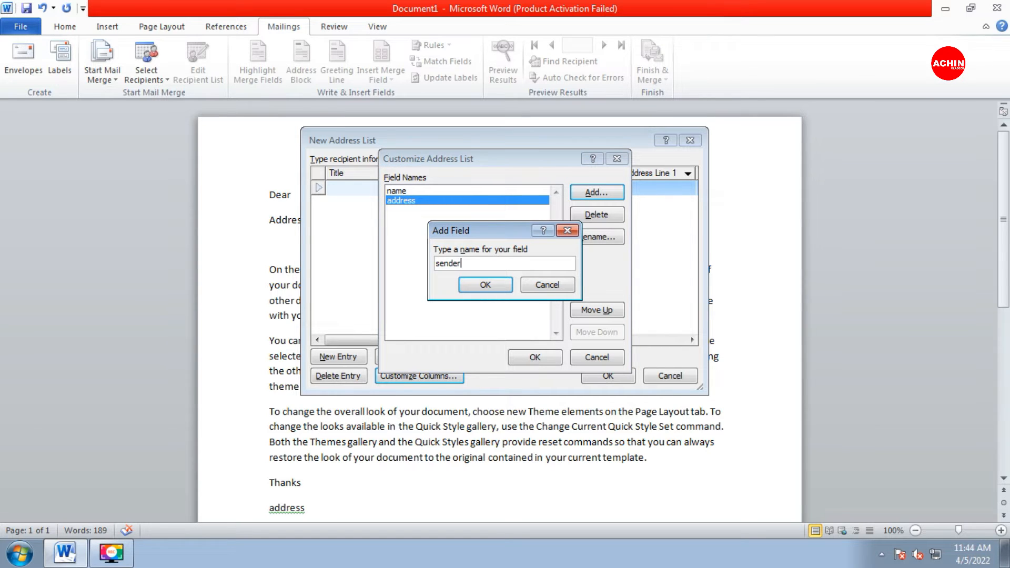
text( name)
key(Return)
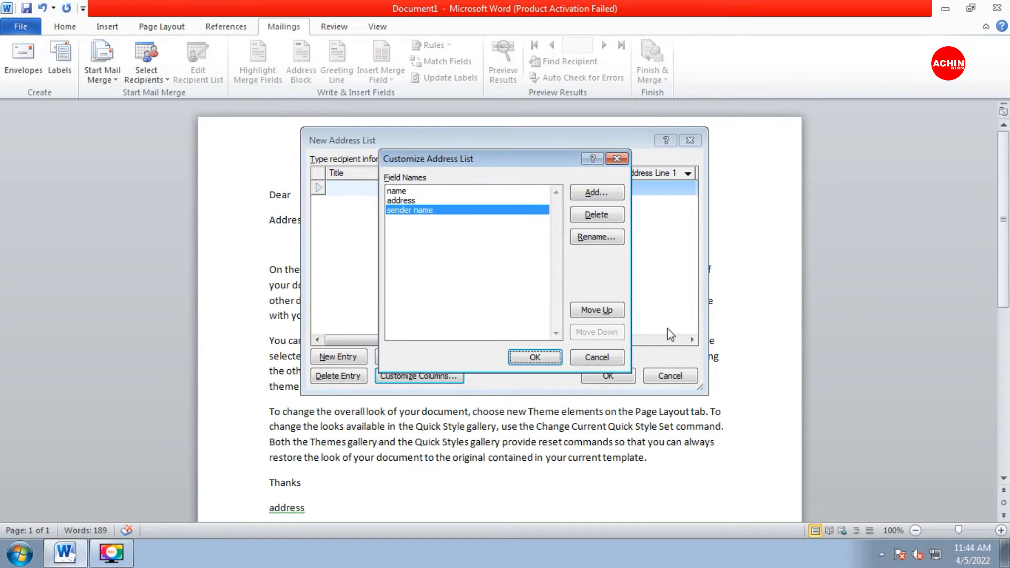
click(608, 197)
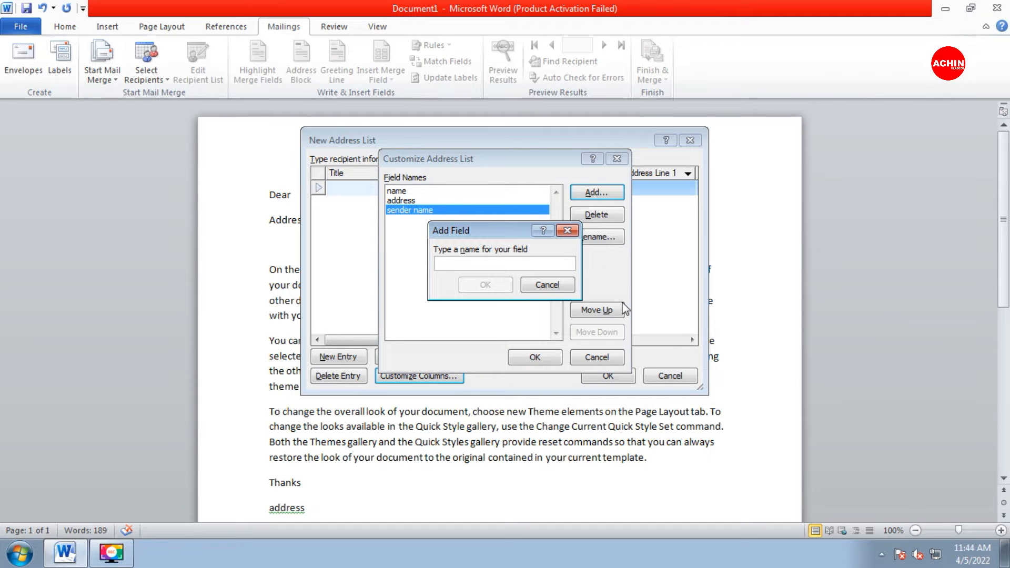
text(sender ad)
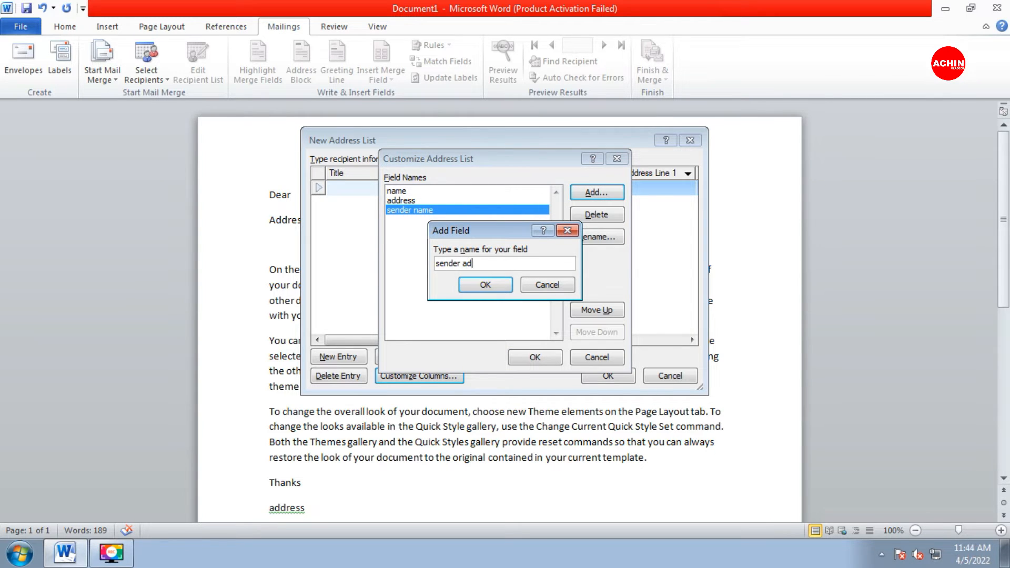
text(dress)
key(Return)
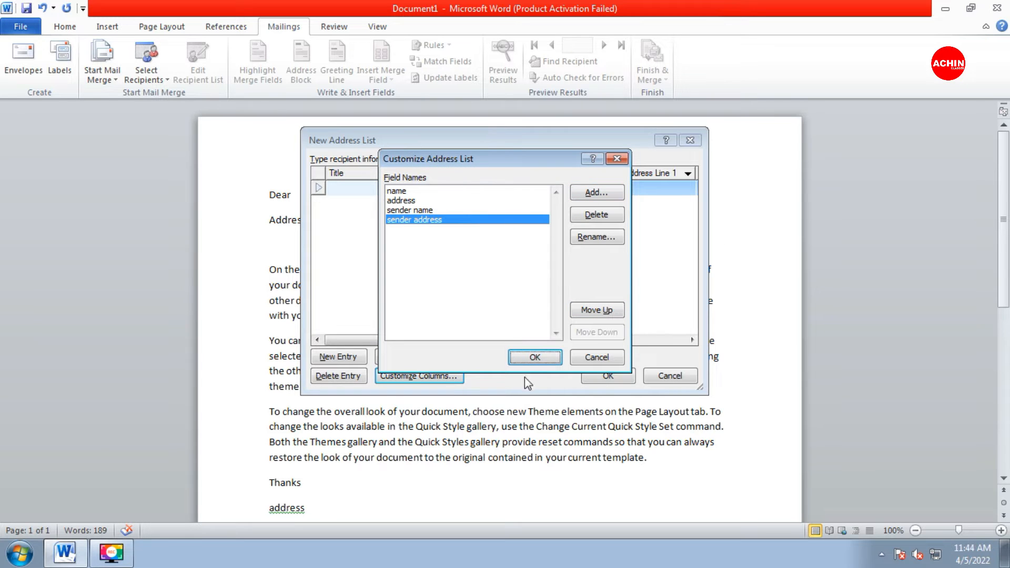
click(535, 358)
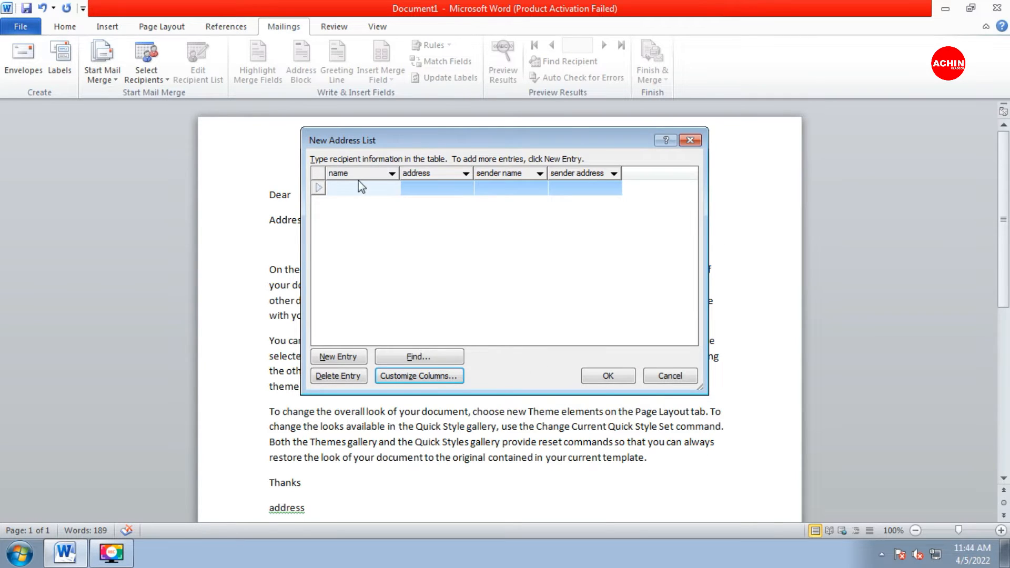
Fill in the first recipient entry with the recipient's name and address and the sender's name and address.
drag(431, 146, 551, 166)
text(madhav)
key(Tab)
text(noida sec-18)
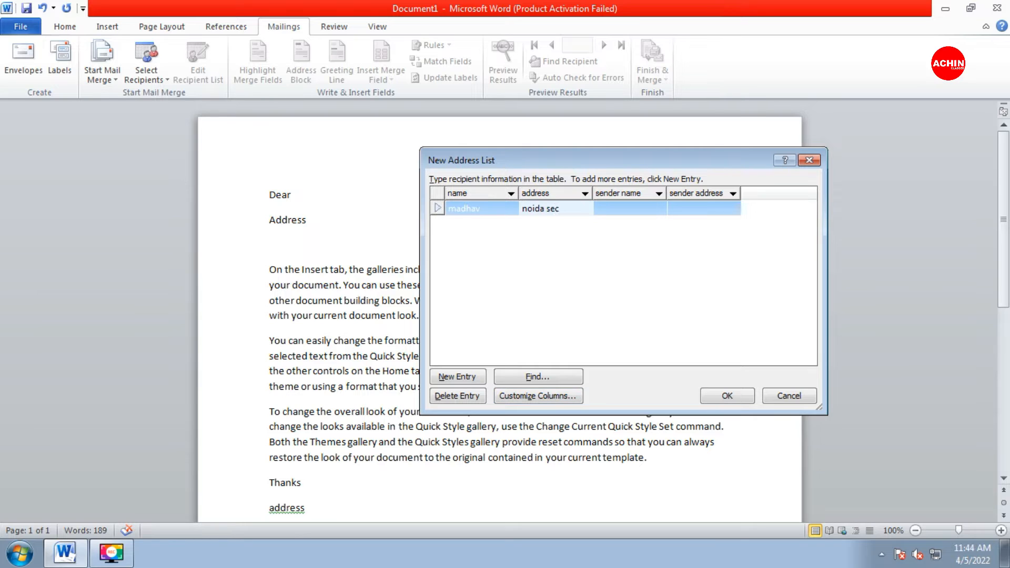
key(Tab)
text(kuldeep)
key(Tab)
text(old seemapuri delhi)
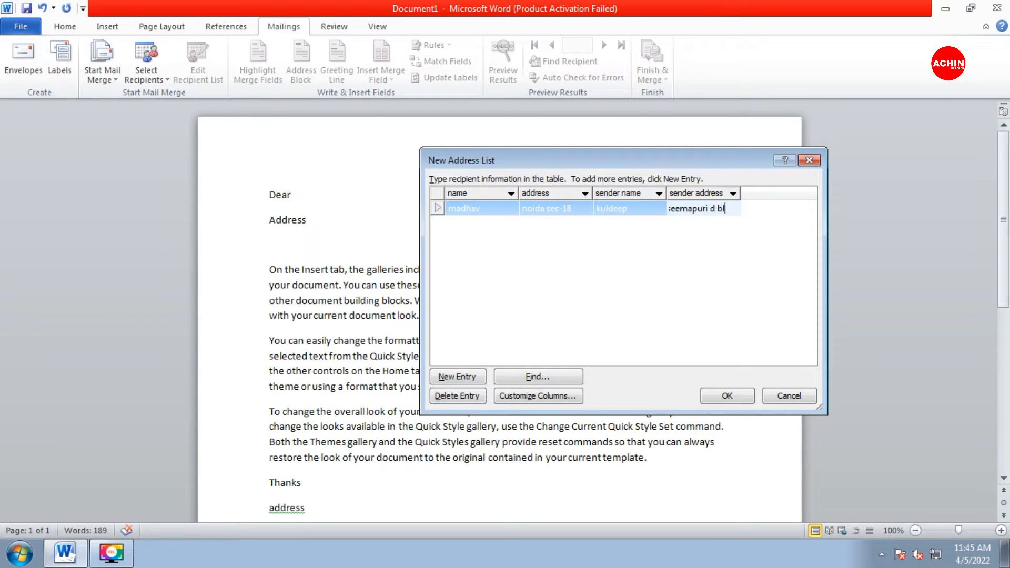
Add a second recipient entry with the recipient's name and address and the same sender's details.
key(Tab)
text(vasudev)
key(Tab)
text(up)
key(Tab)
text(kuldeep)
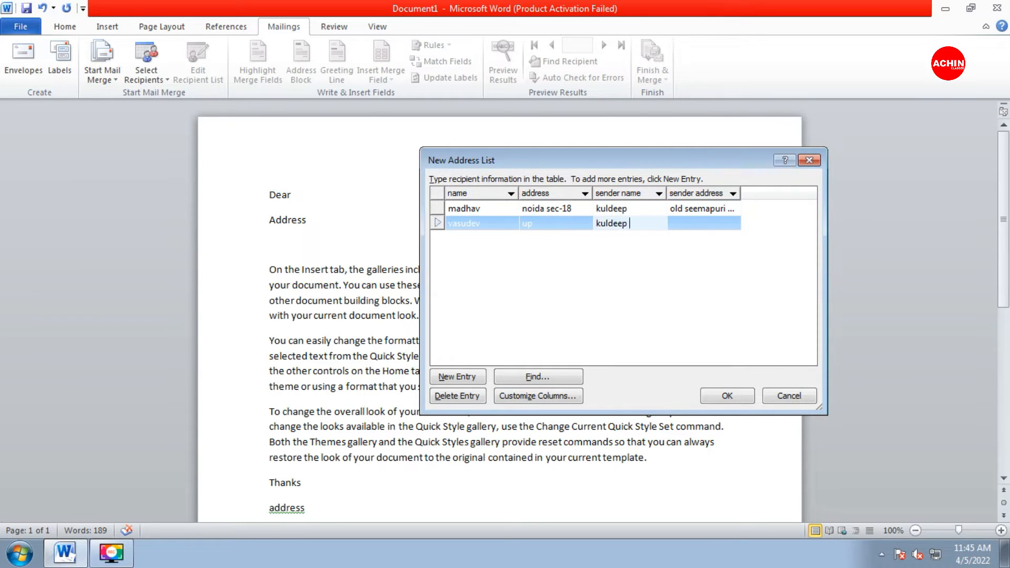
key(Tab)
text(old seemapuri)
Add a third entry, filling in the recipient's name and address plus the sender's name and address.
key(Tab)
text(karan)
key(Tab)
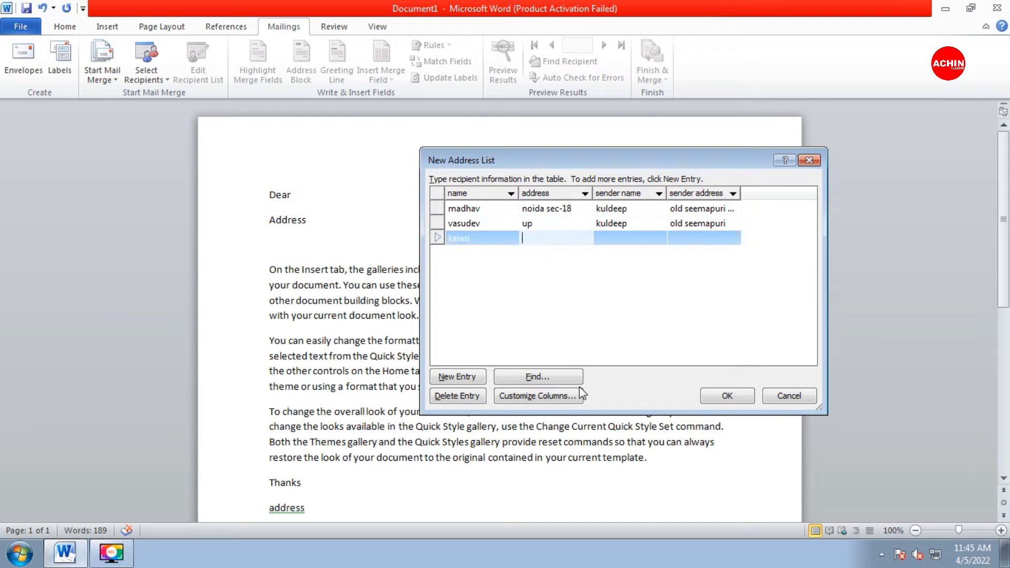
text(new seemapuri)
key(Tab)
text(kuldeep)
key(Tab)
text(old seemapuri)
Add a fourth entry with the recipient's and sender's names and addresses, and accept the finished address list.
key(Tab)
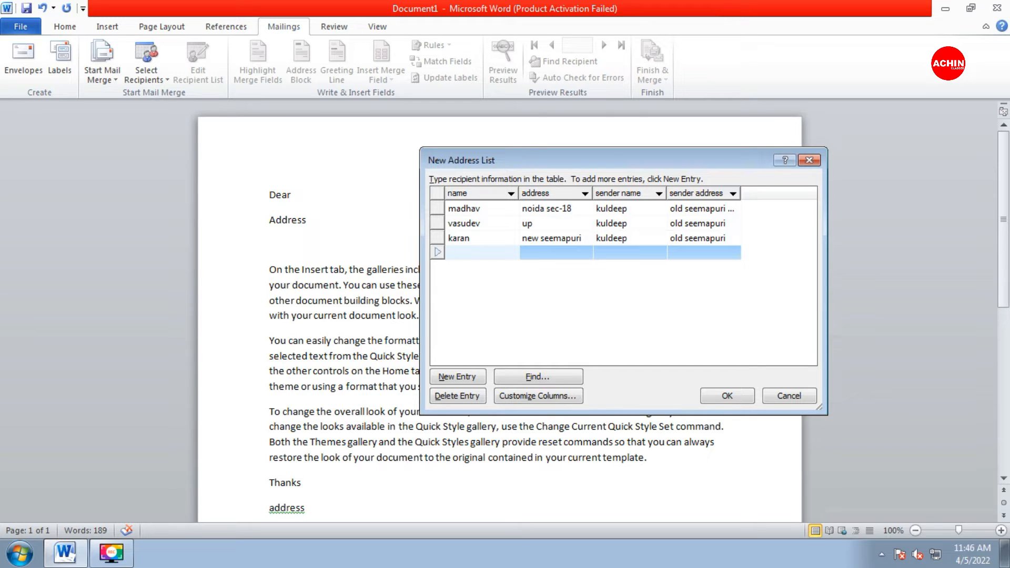
text(kashi)
key(Tab)
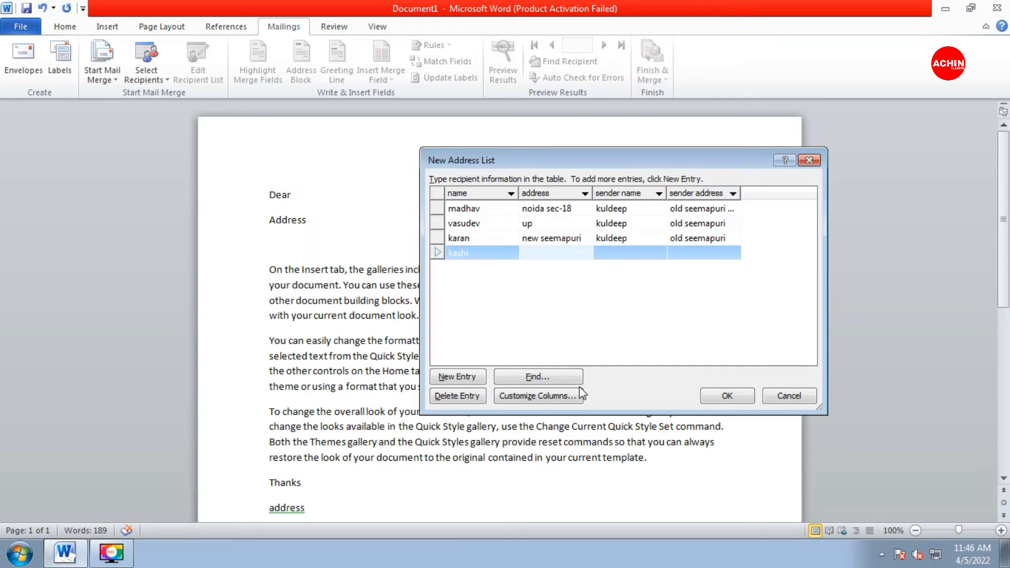
text(old)
key(BackSpace)
key(BackSpace)
text(newe)
text(seemap)
text(uri)
key(Tab)
text(kuldeep)
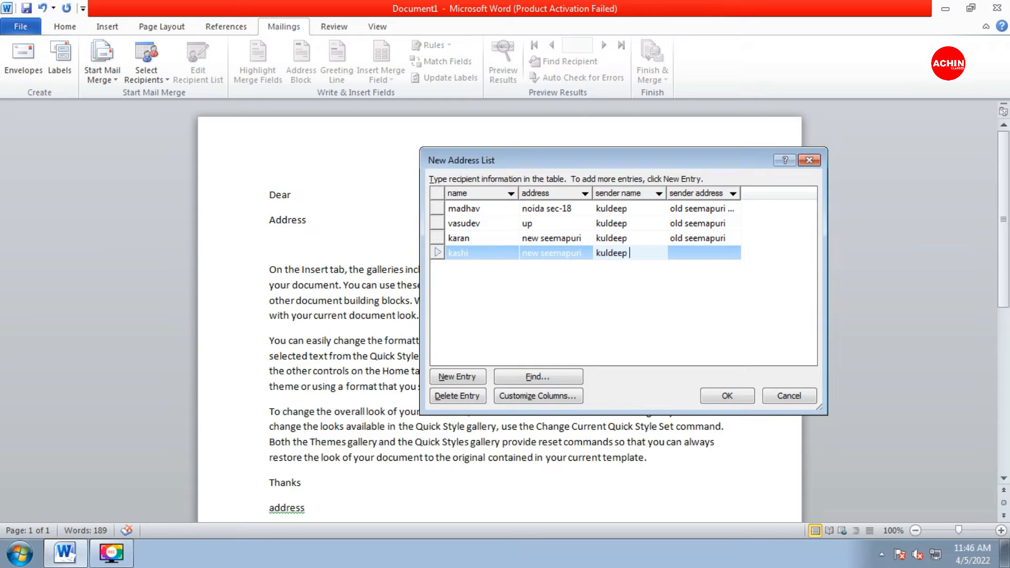
key(Tab)
text(o)
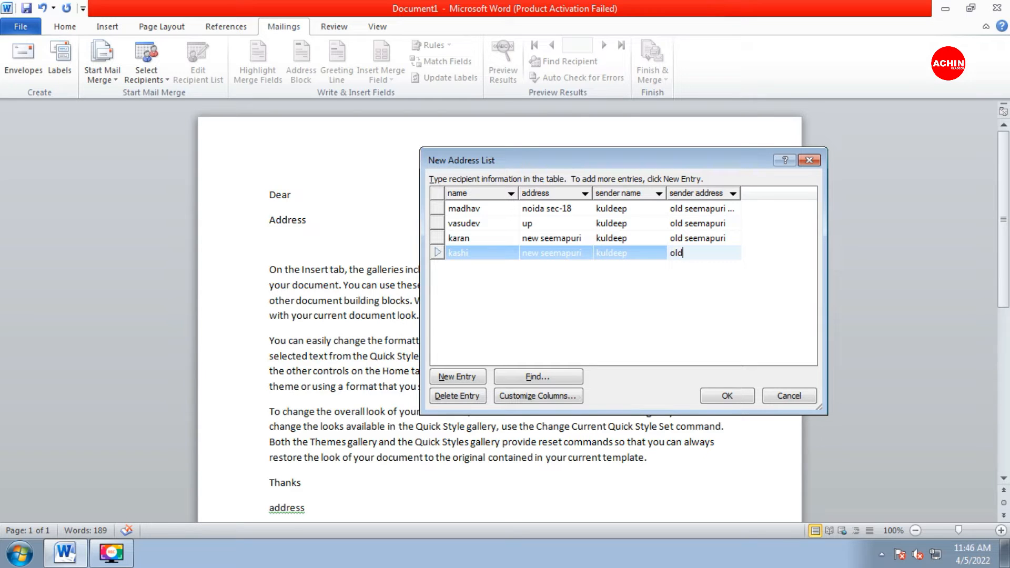
text(ld seeemapuri)
click(727, 396)
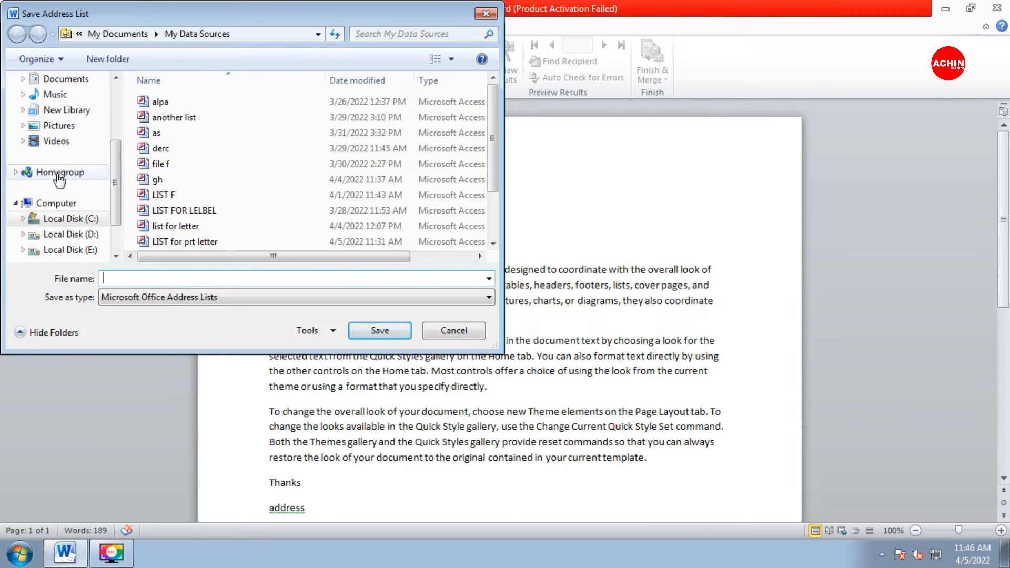
Save the address list in the Documents library under the name "prt for letter".
scroll(59, 180, up, 3)
click(66, 141)
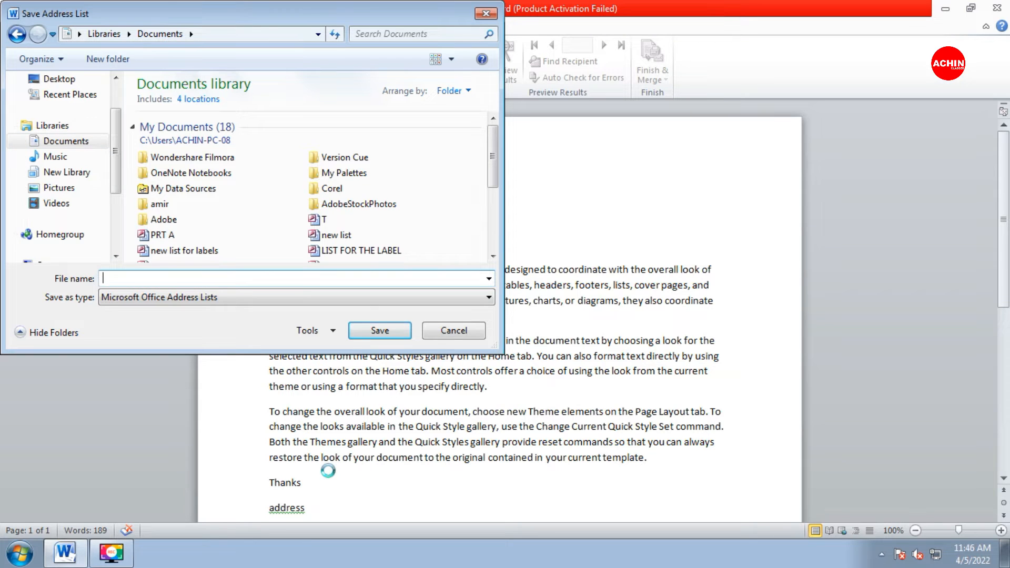
text(prt)
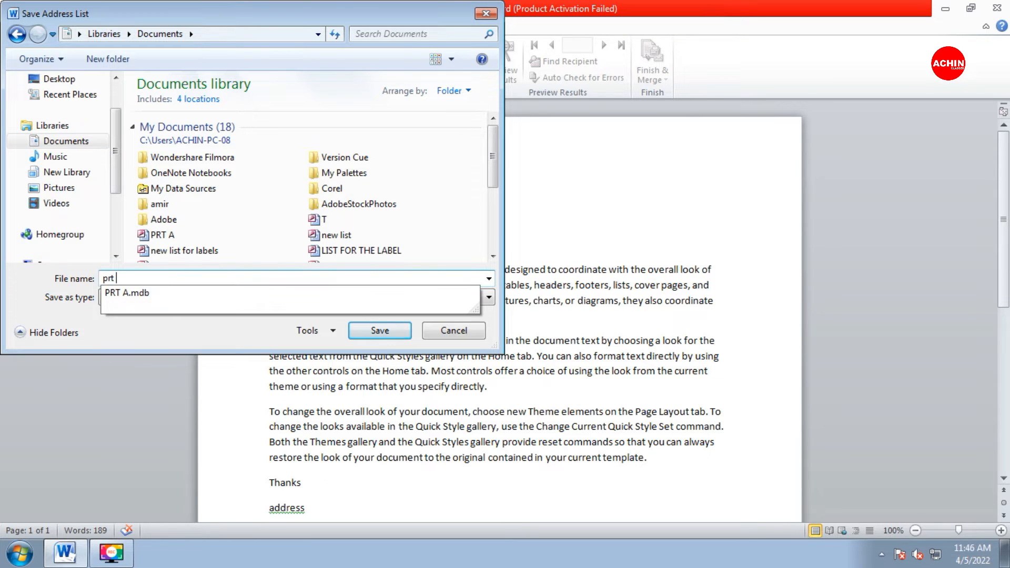
text( for)
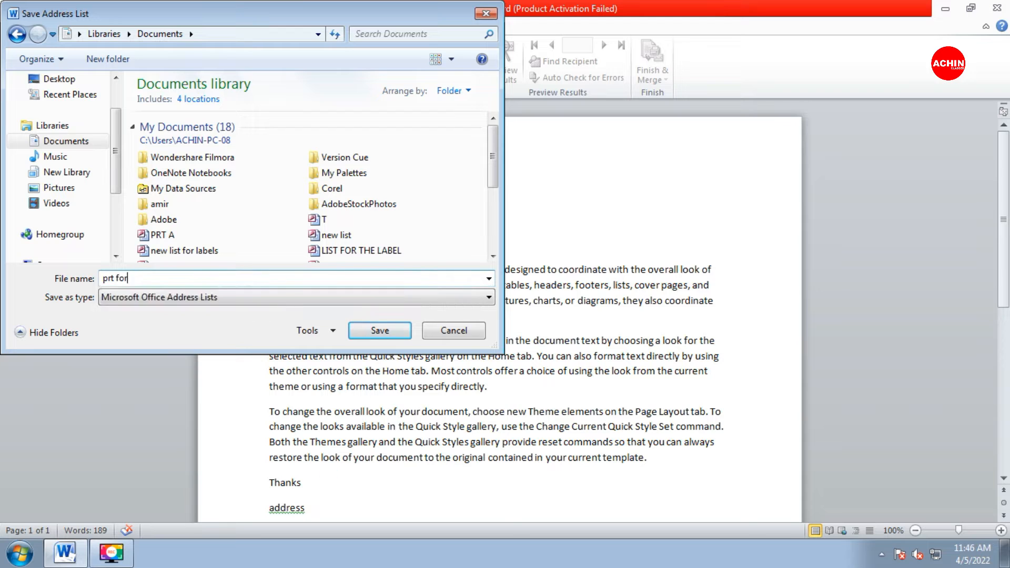
text( letter)
key(Return)
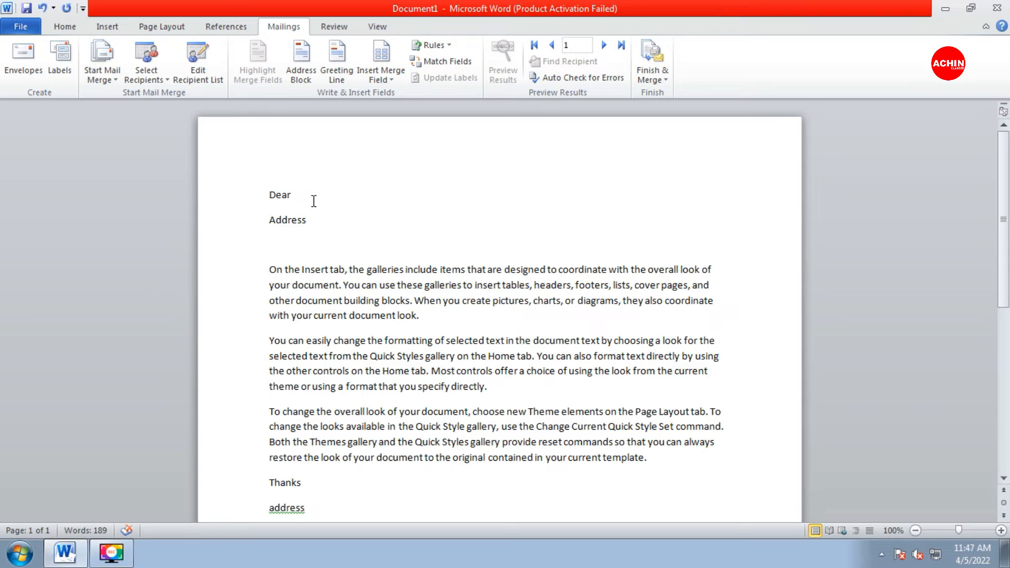
Insert the name_ merge field after "Dear" and the address_ merge field after "Address" at the start of the letter.
click(382, 82)
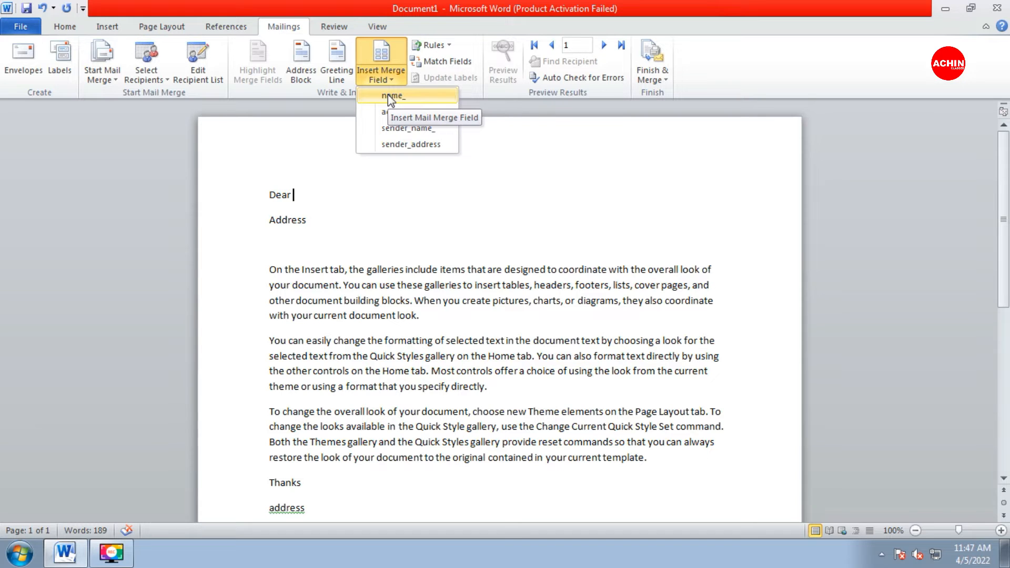
click(387, 95)
click(315, 223)
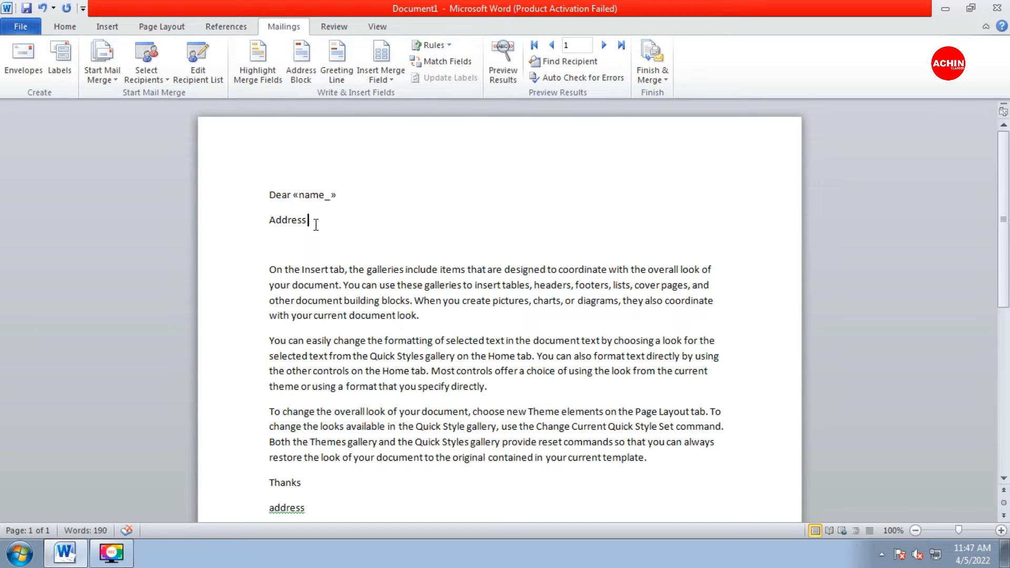
click(378, 76)
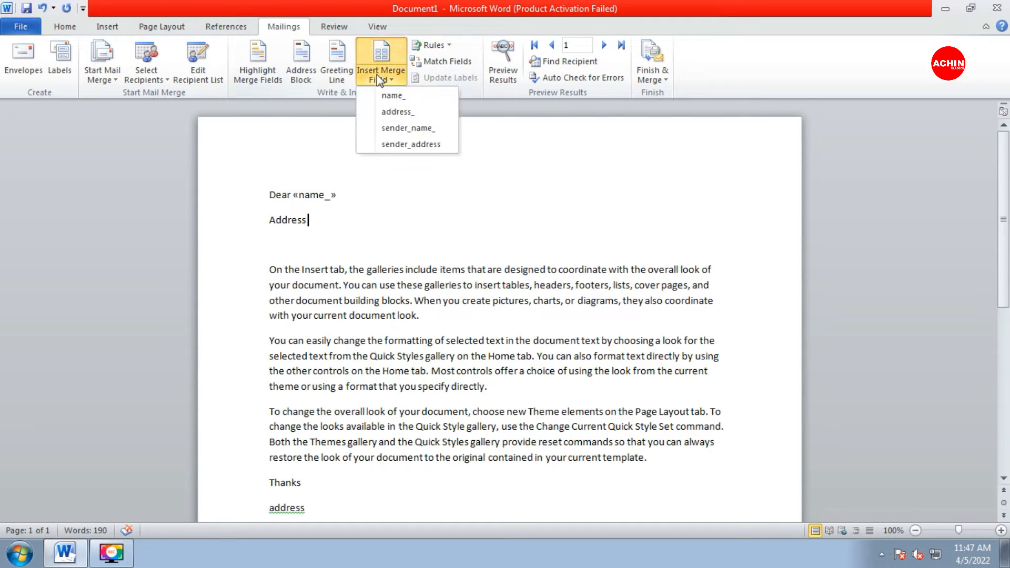
click(396, 111)
Insert the sender_name_ merge field after "Thanks" and the sender_address merge field after the closing "Address".
drag(1004, 219, 1006, 321)
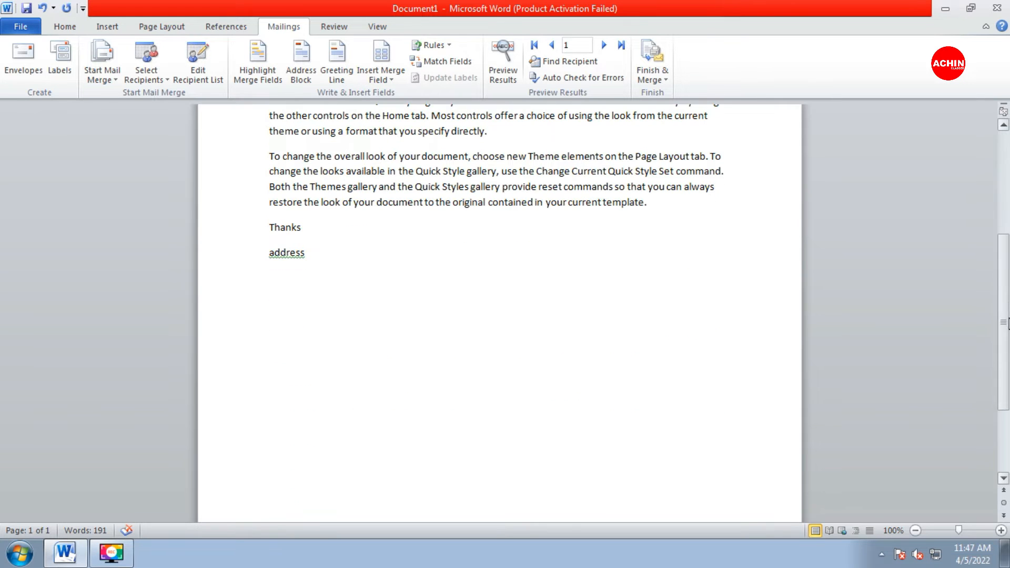
click(317, 231)
click(379, 80)
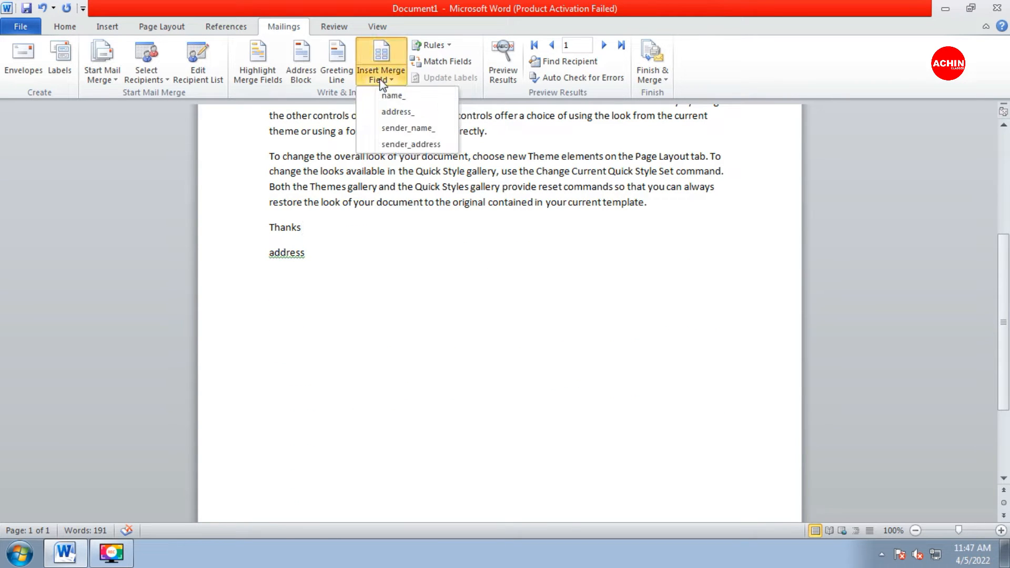
click(407, 128)
click(321, 256)
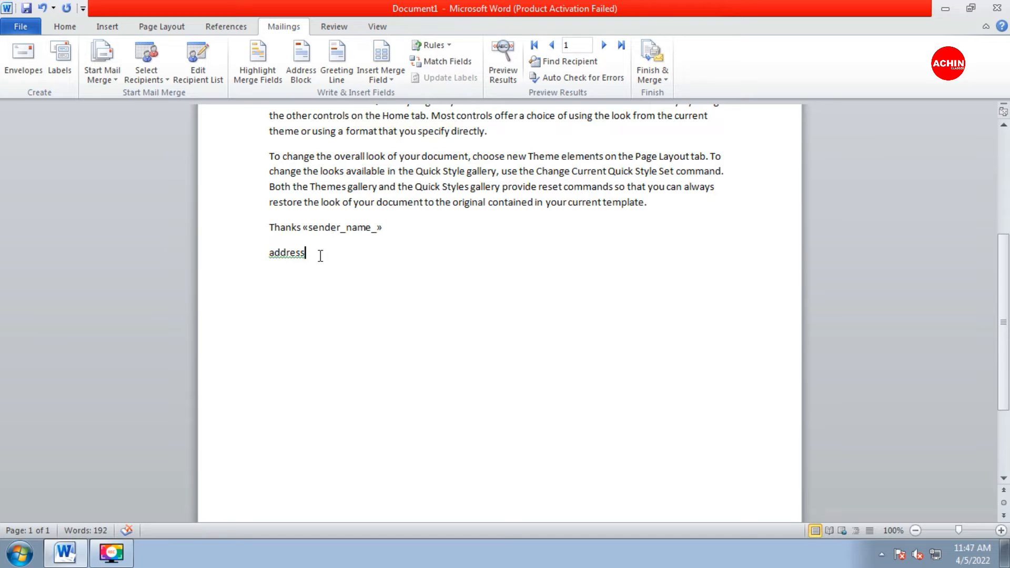
click(380, 78)
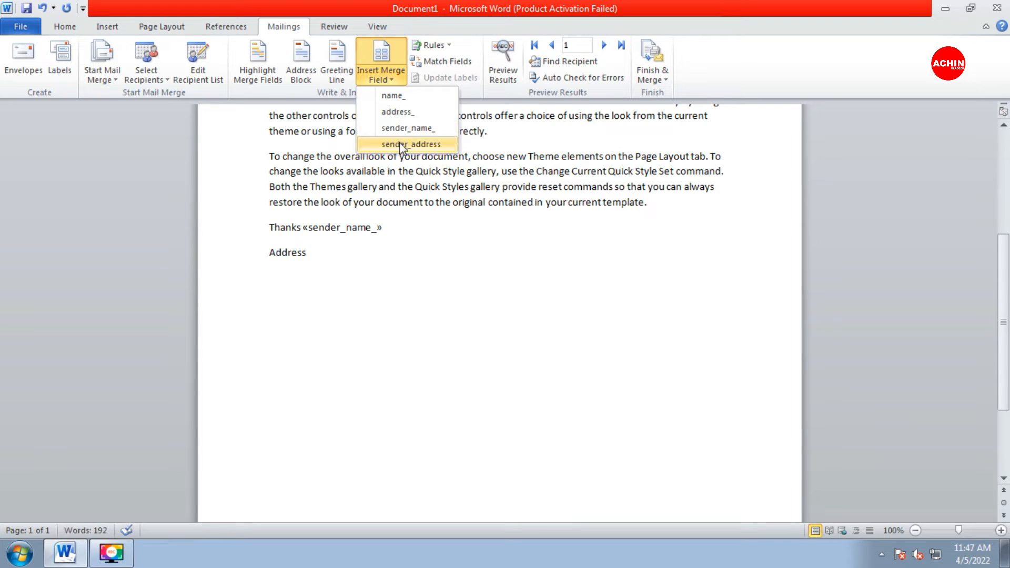
click(401, 146)
Finish the merge by generating individual letters in a new document for all records.
scroll(707, 142, up, 5)
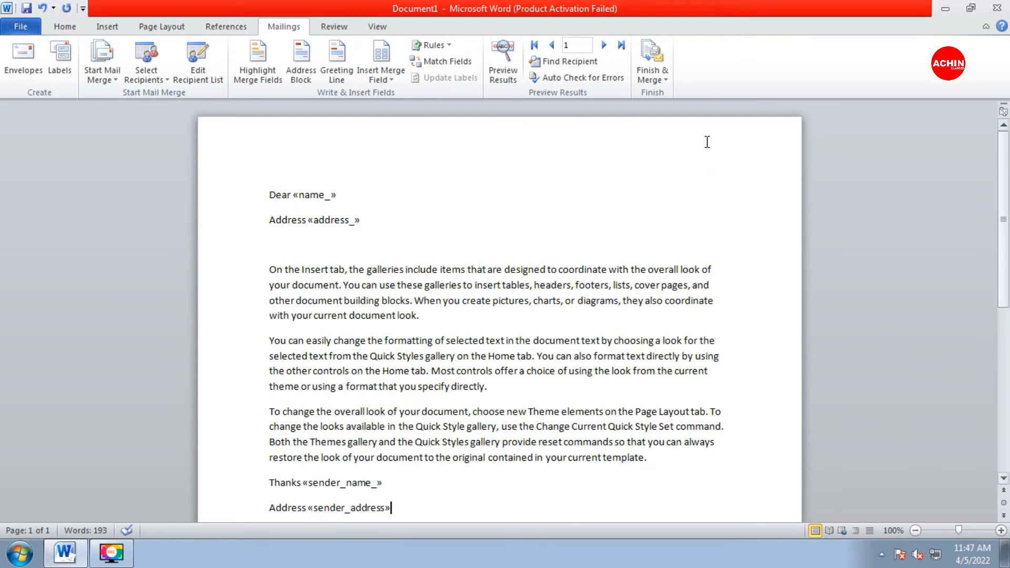
click(643, 77)
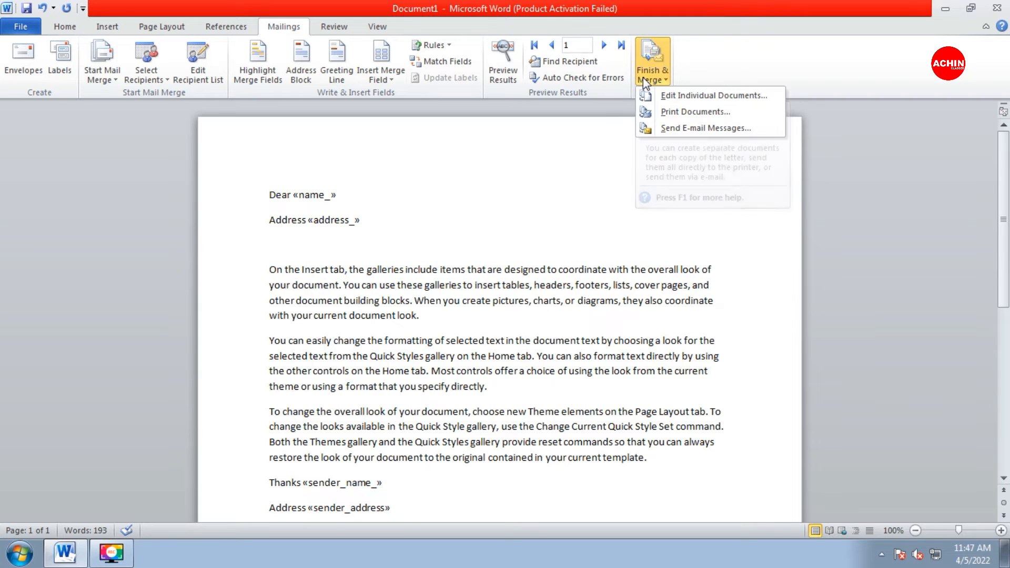
click(700, 96)
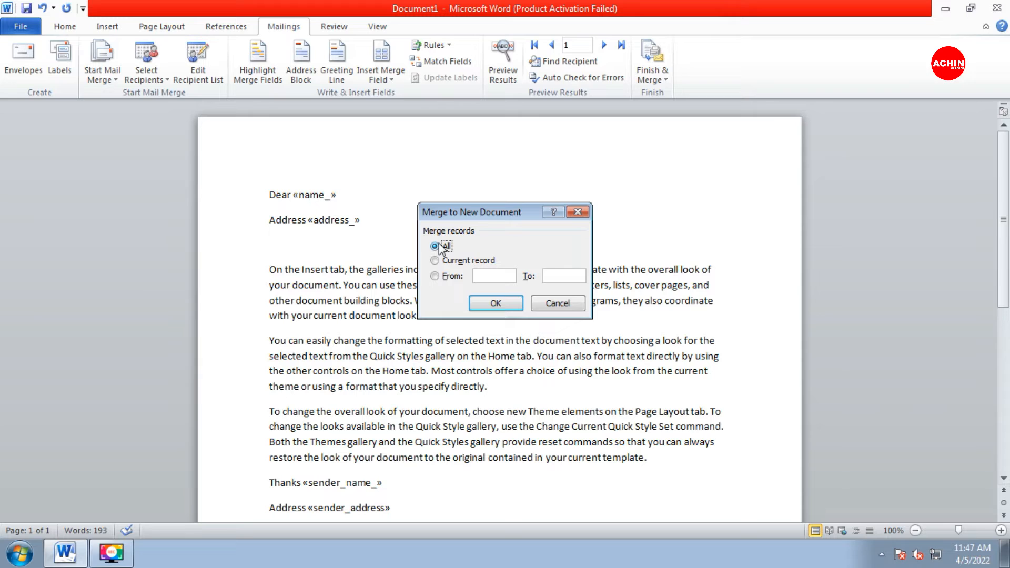
click(495, 303)
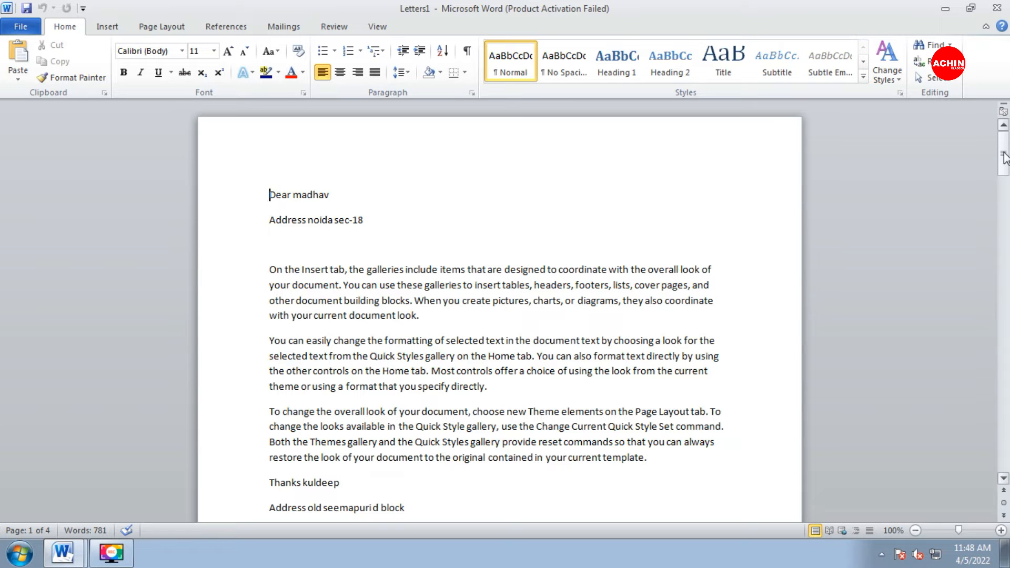
mouse_move(1003, 155)
mouse_down()
mouse_move(1004, 429)
mouse_move(1004, 150)
mouse_up()
Create a new blank document and write a letter with "Dear", three paragraphs of sample text and "Thanks".
click(304, 23)
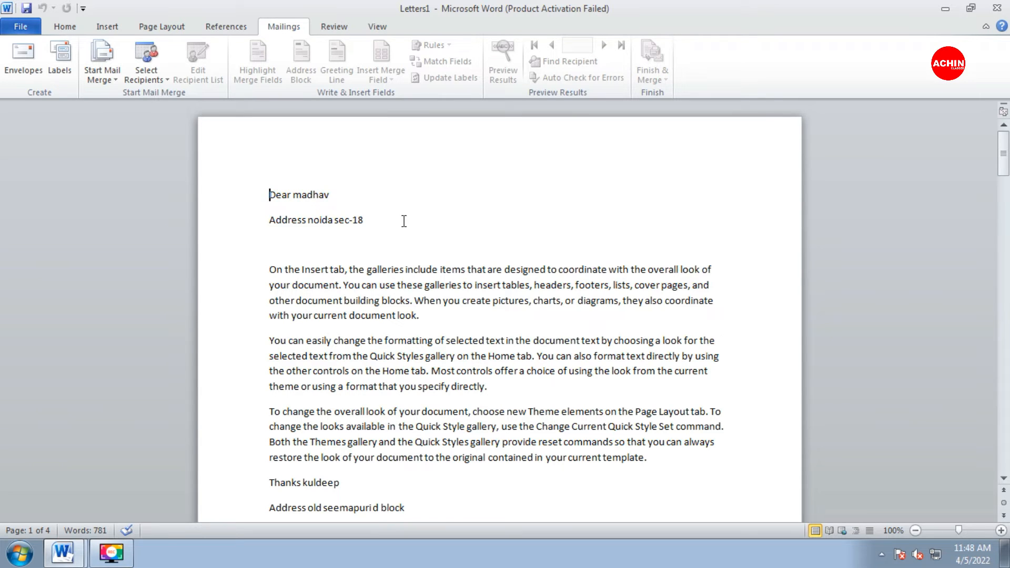
key(ctrl+n)
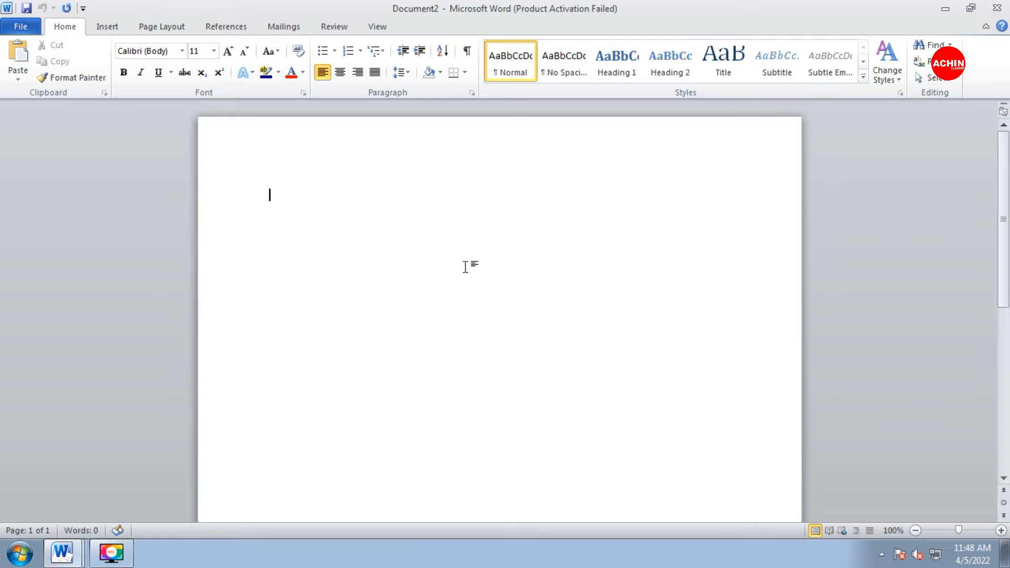
text(=)
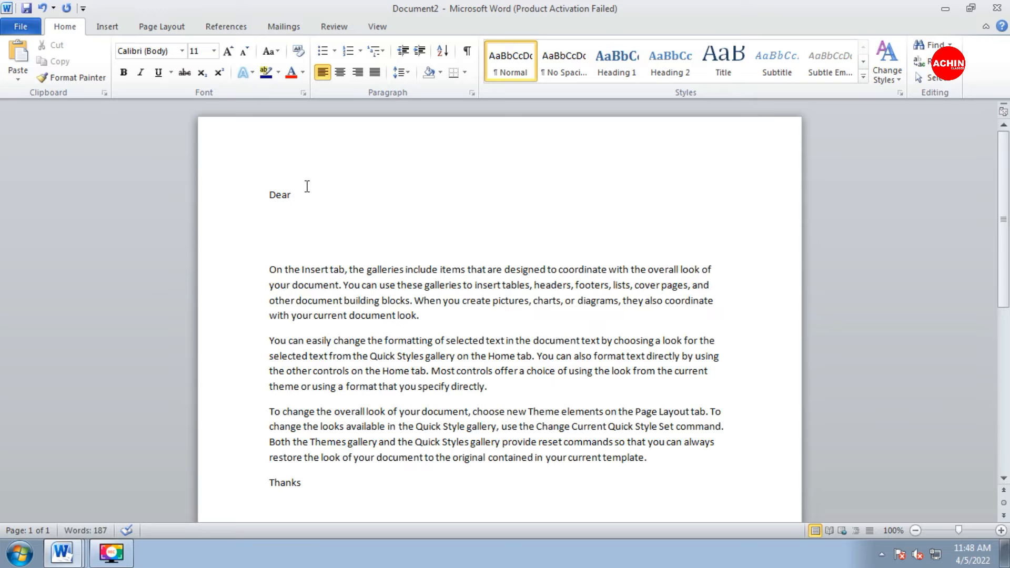
Attach the existing list "prt for letter" from the Documents library as the letter's recipients, and check its entries in the recipient list.
click(295, 27)
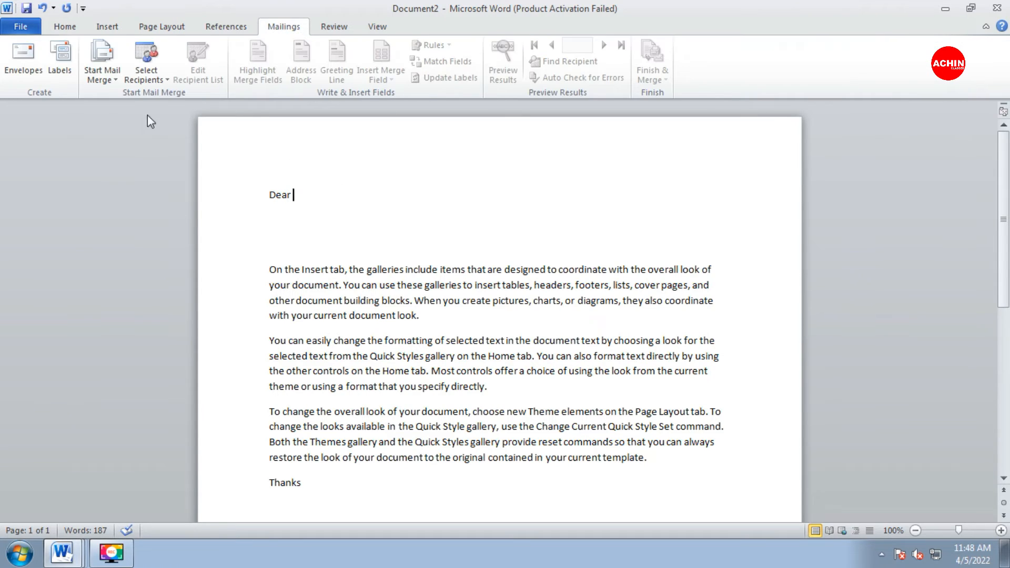
click(147, 75)
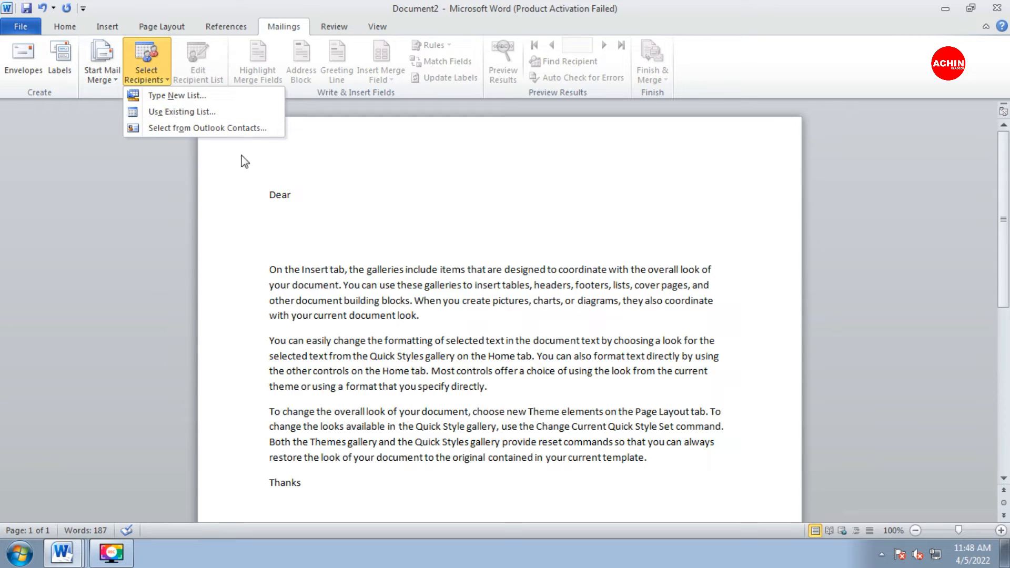
click(207, 112)
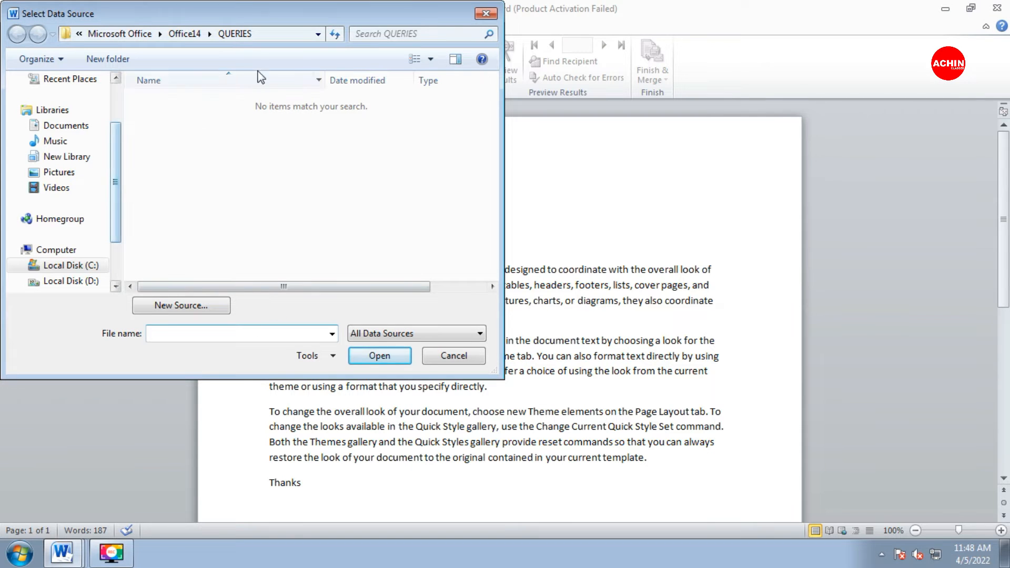
click(387, 36)
text(prt)
click(73, 149)
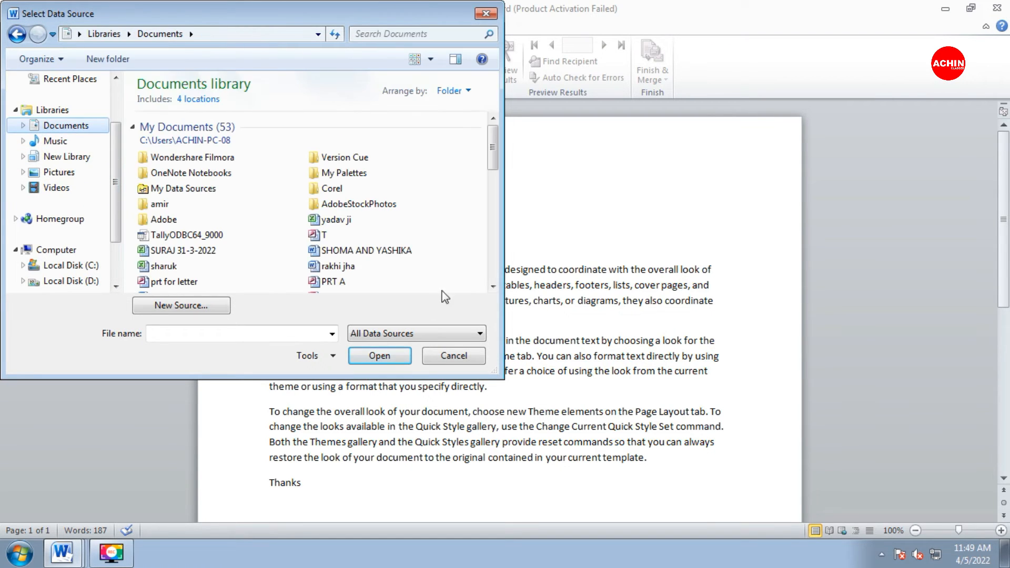
click(394, 34)
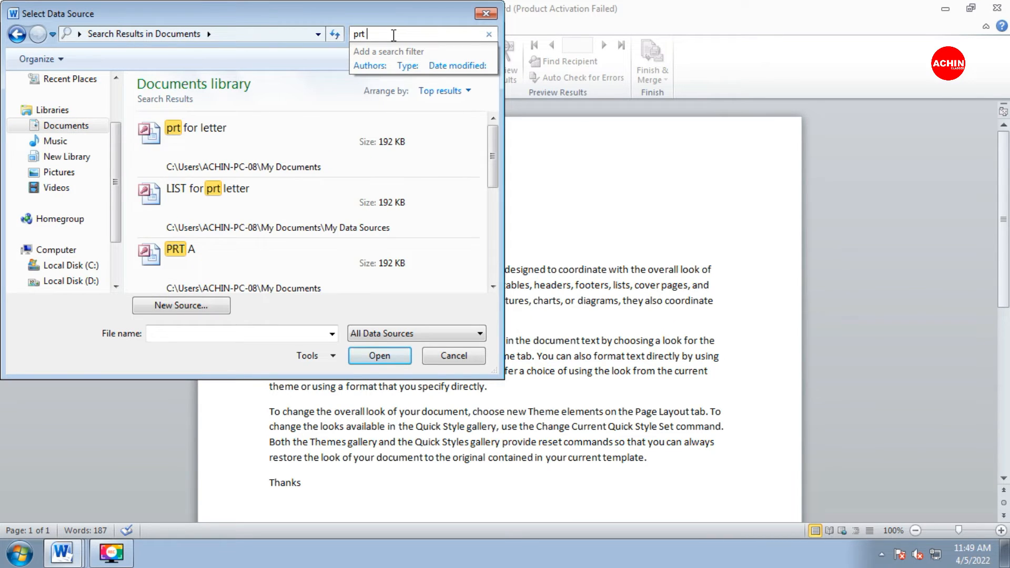
click(227, 135)
click(387, 357)
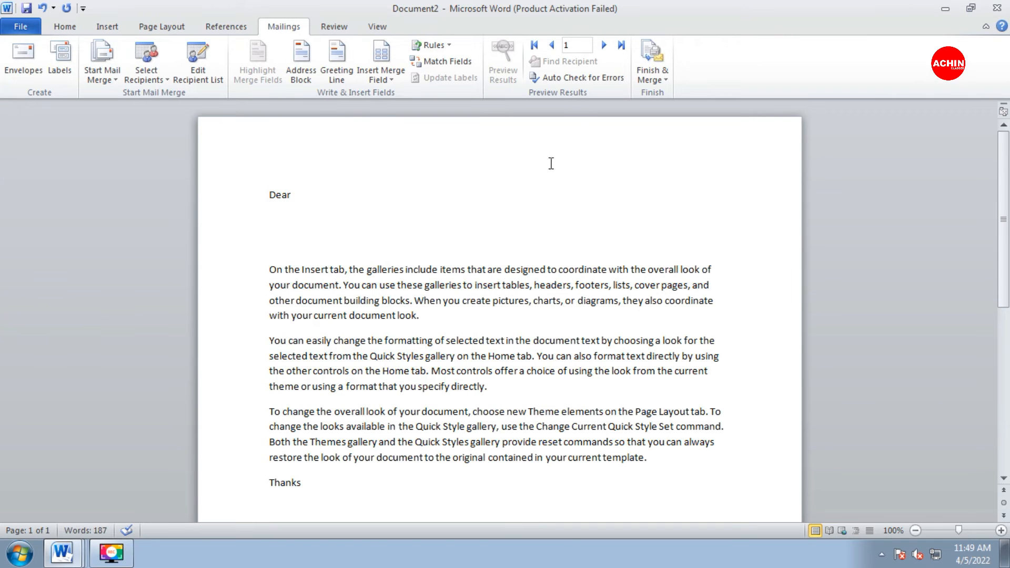
click(199, 79)
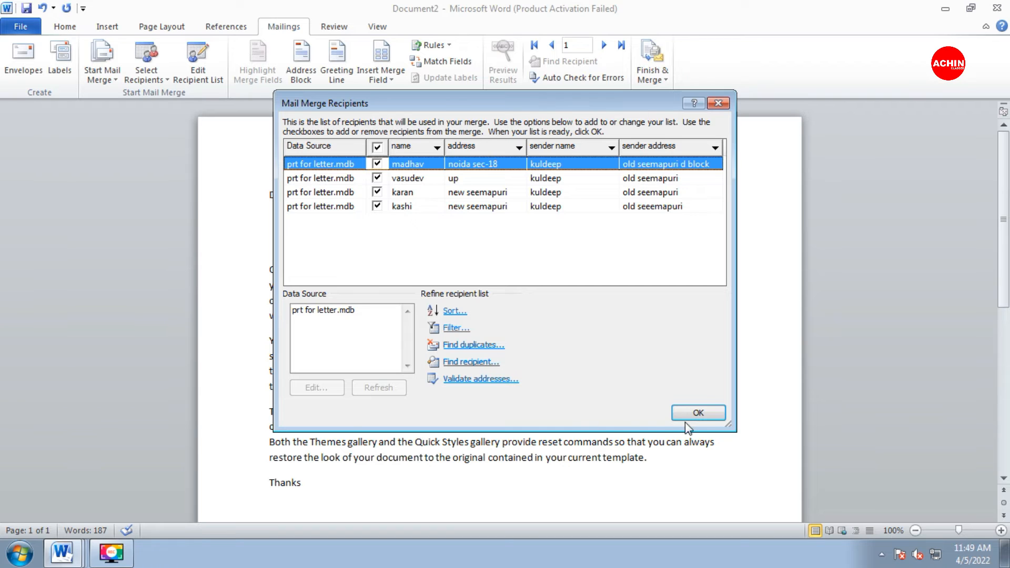
click(698, 413)
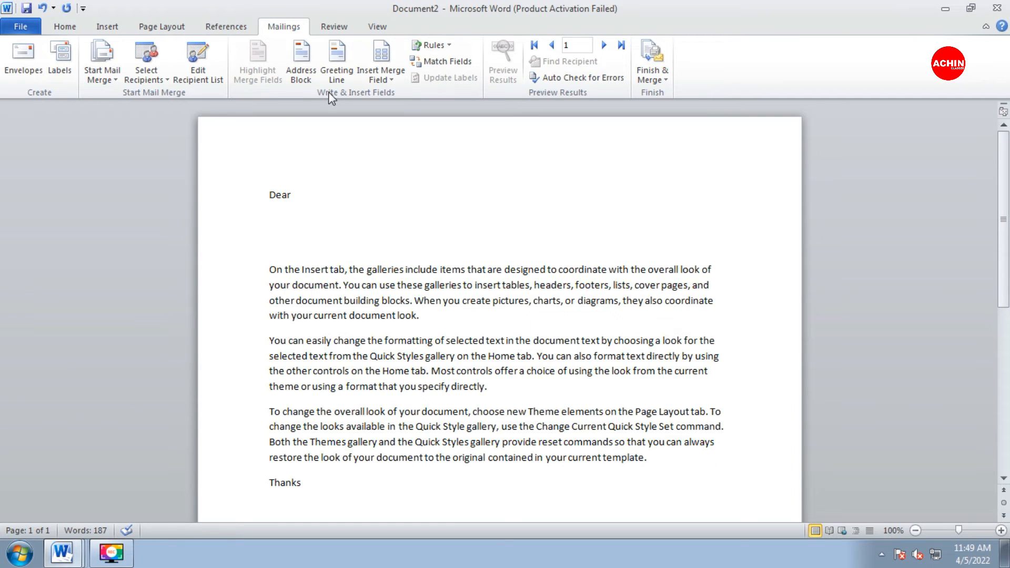
Add an "Address" line below "Dear" and another "Address" line below "Thanks".
click(377, 77)
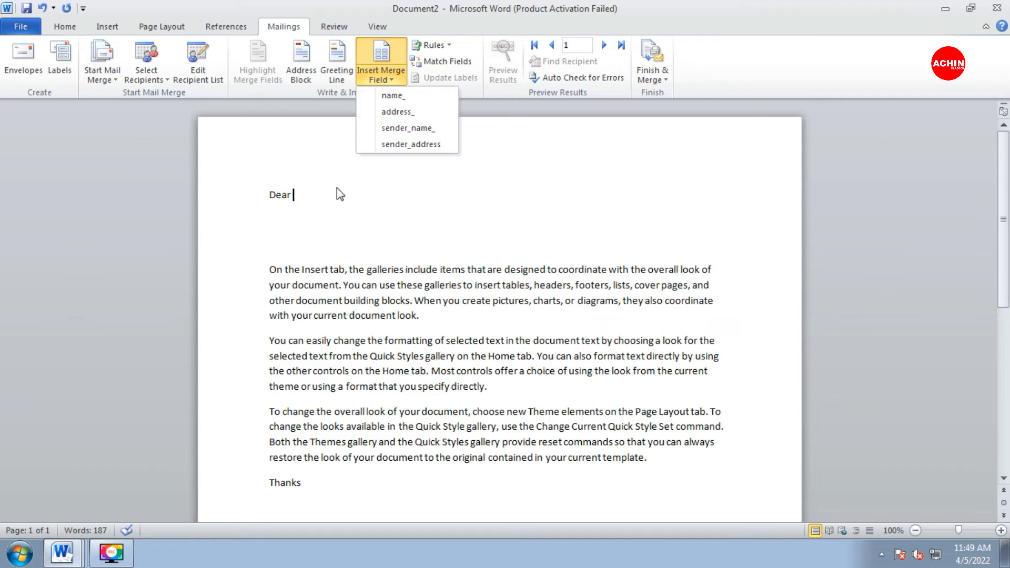
click(294, 194)
key(Return)
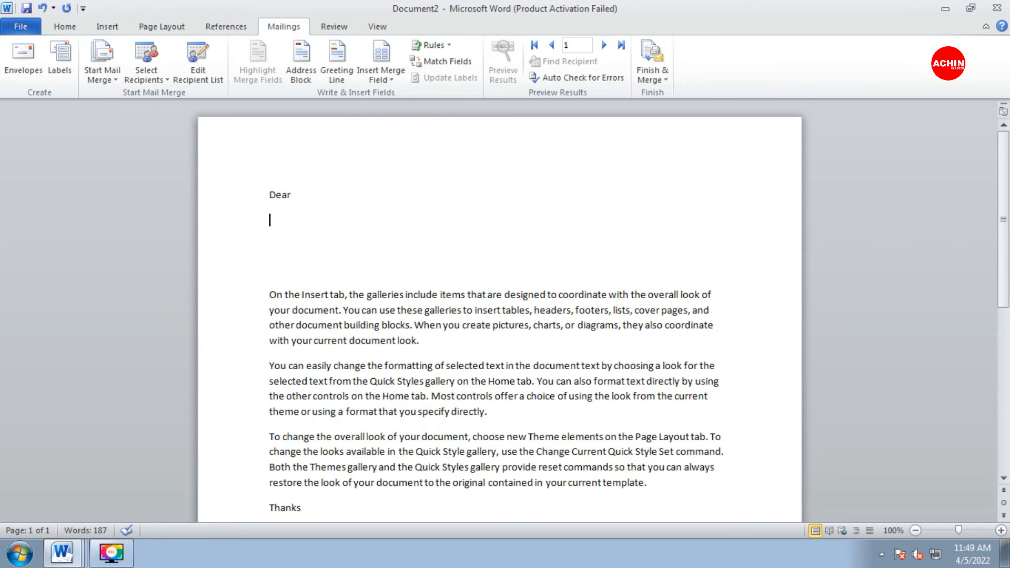
text(sff)
key(BackSpace)
key(BackSpace)
key(BackSpace)
text(address)
scroll(347, 406, down, 5)
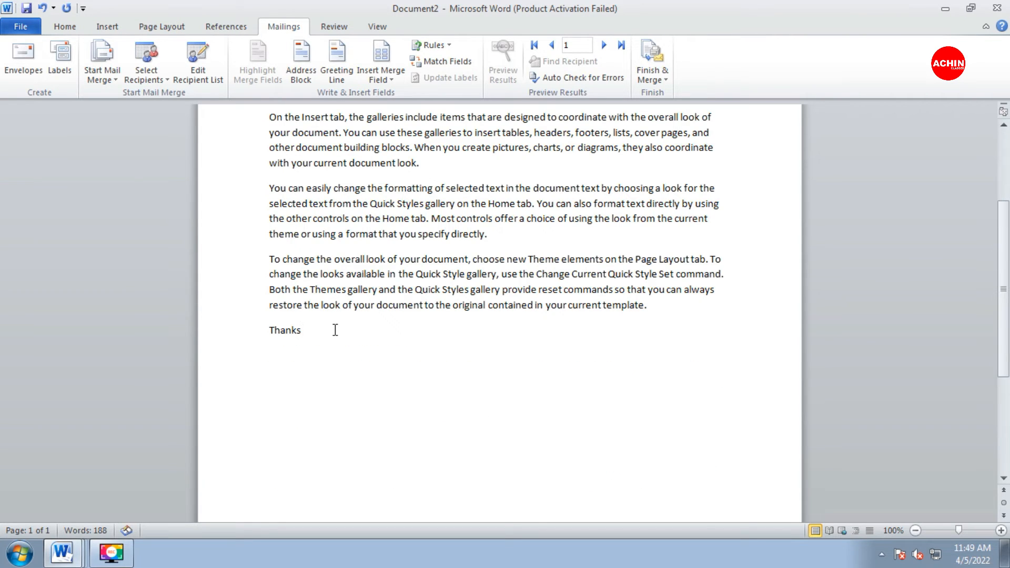
text(address)
Insert the name_ merge field after "Dear" and the address_ merge field after the opening "Address" in the new letter.
scroll(377, 440, up, 3)
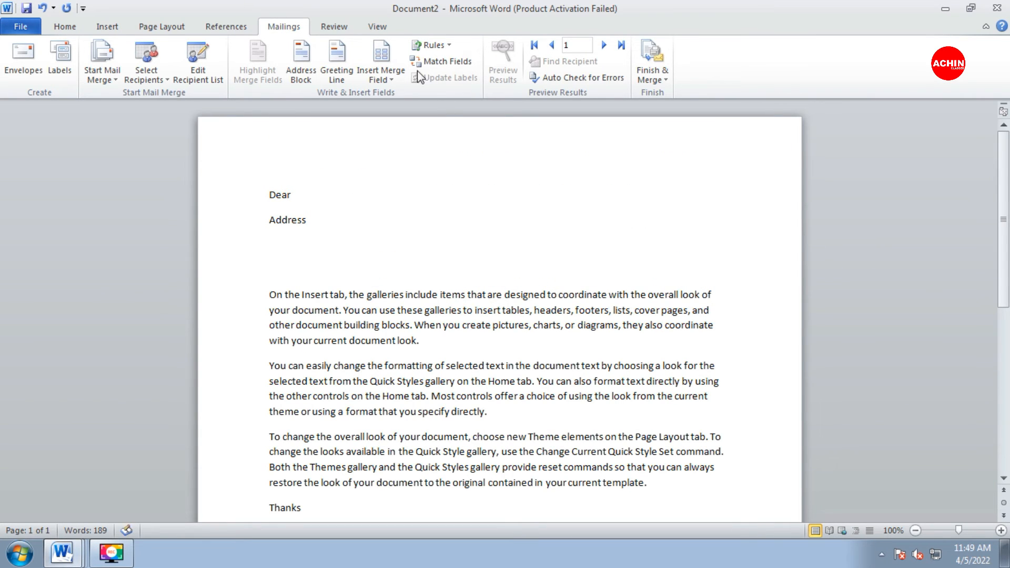
click(383, 74)
click(390, 96)
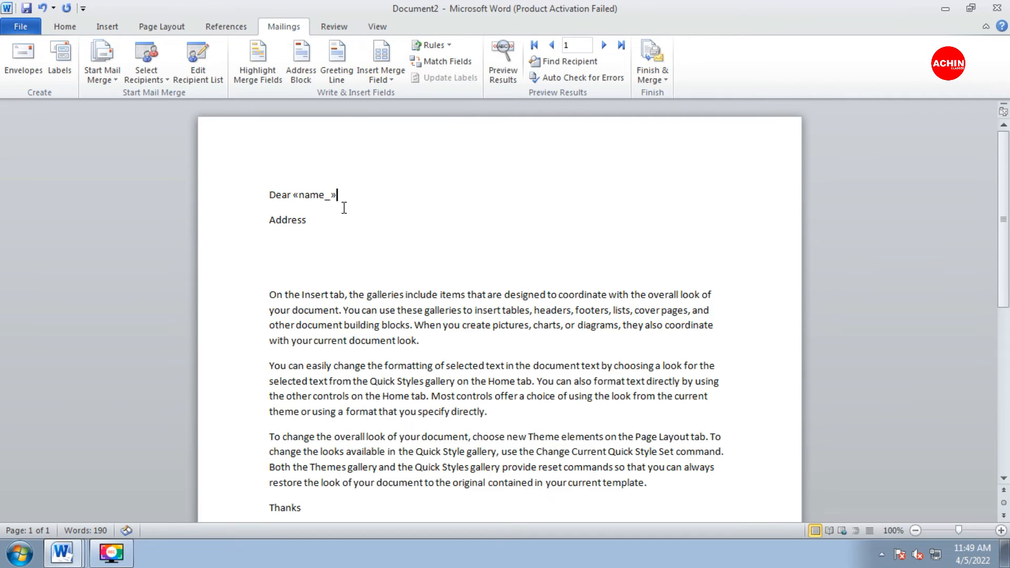
click(322, 221)
click(383, 77)
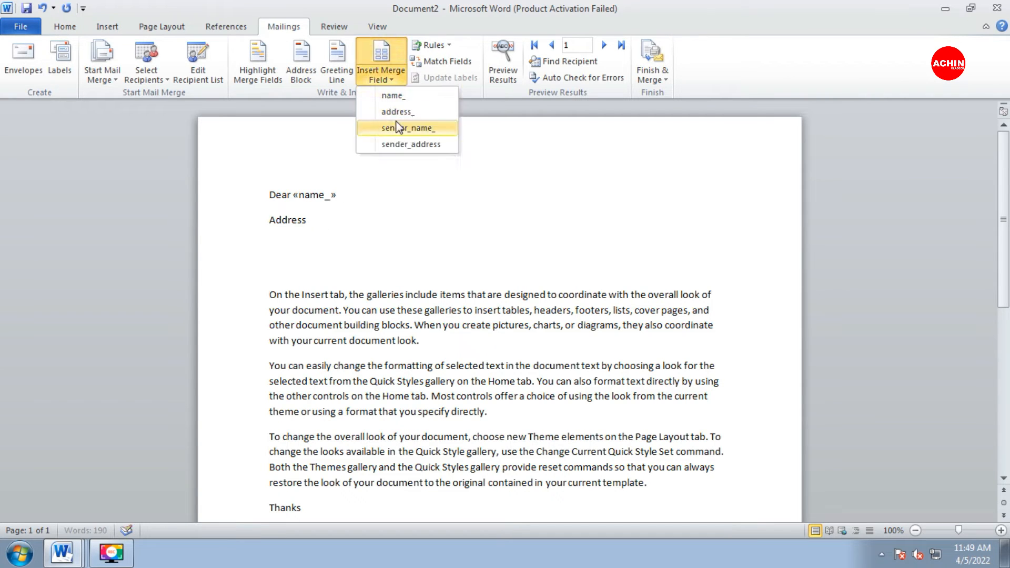
click(406, 111)
Insert the sender_name_ merge field after "Thanks" and the sender_address merge field after the closing "Address".
scroll(305, 293, down, 5)
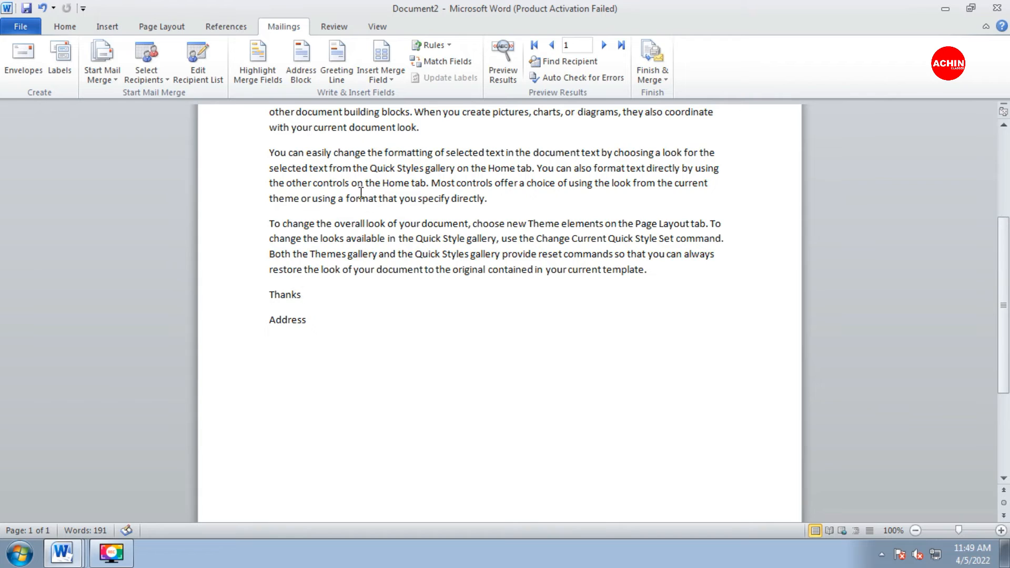
click(374, 78)
click(394, 128)
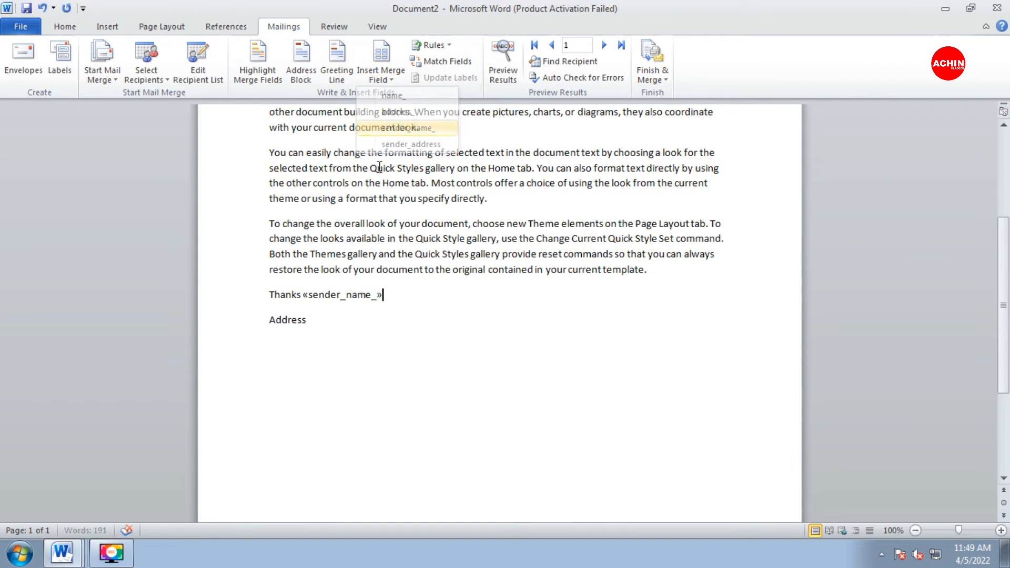
click(323, 320)
click(379, 78)
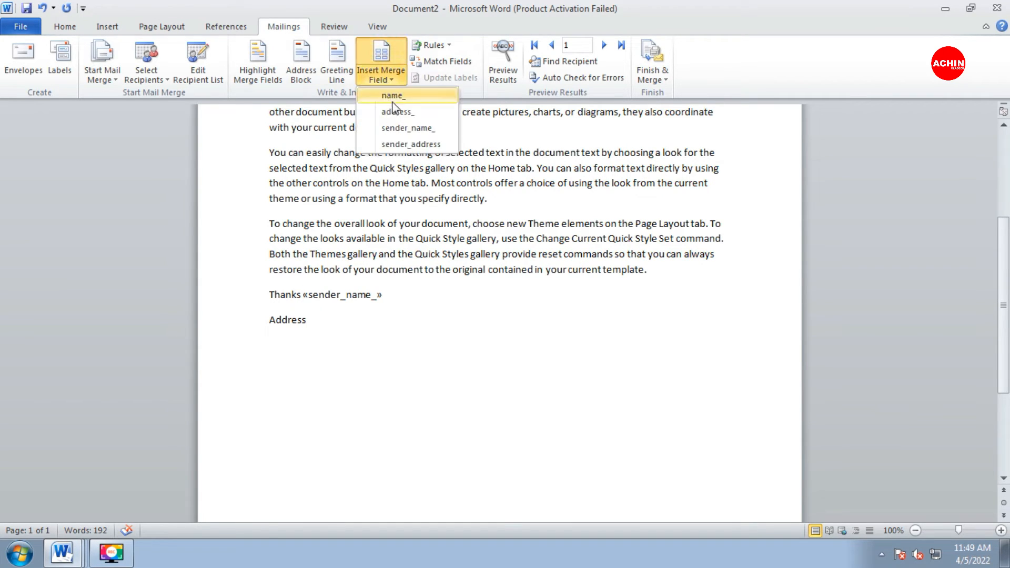
click(405, 143)
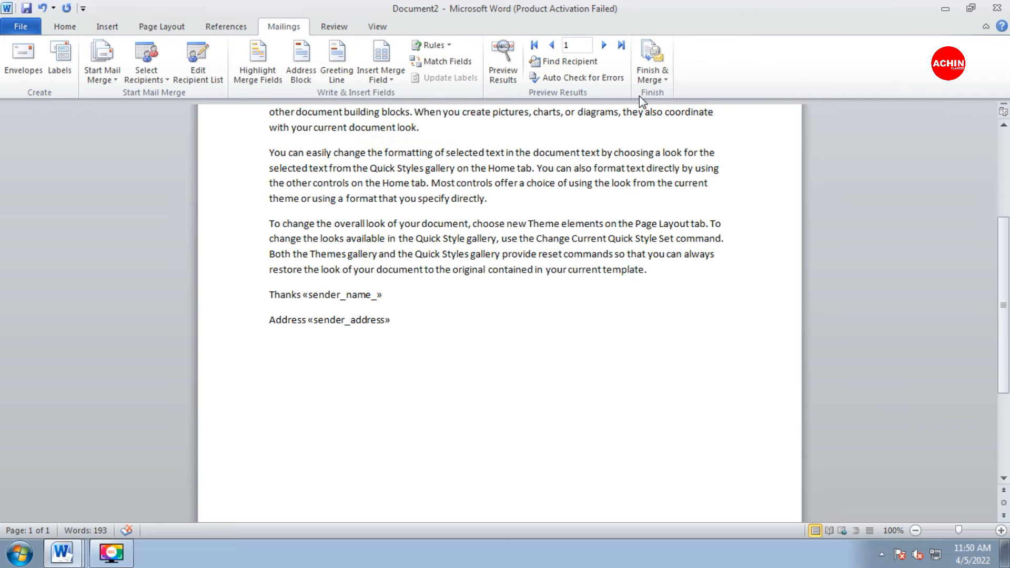
Finish the merge to individual documents for the current record only and look over the resulting letter.
click(656, 69)
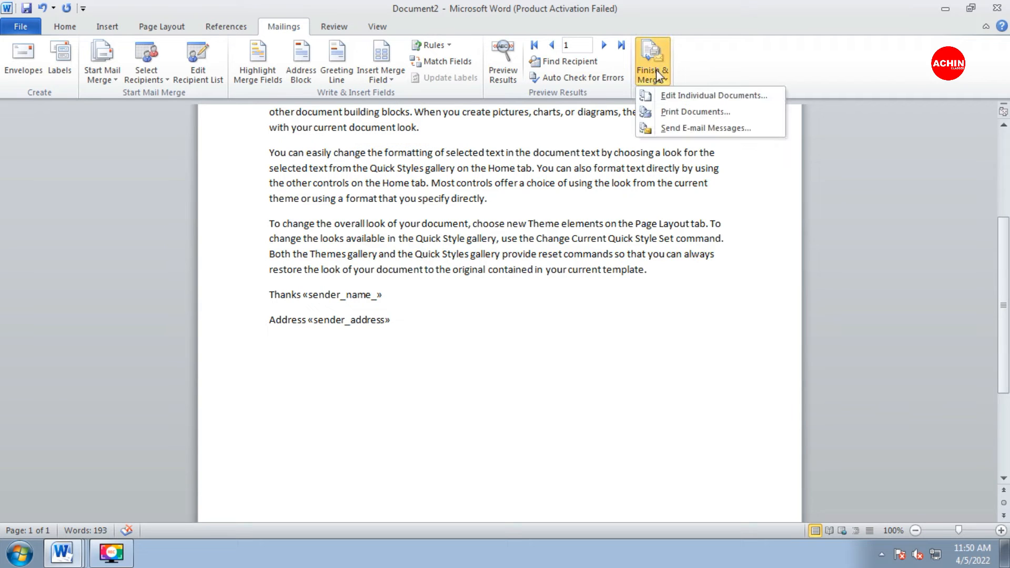
click(681, 97)
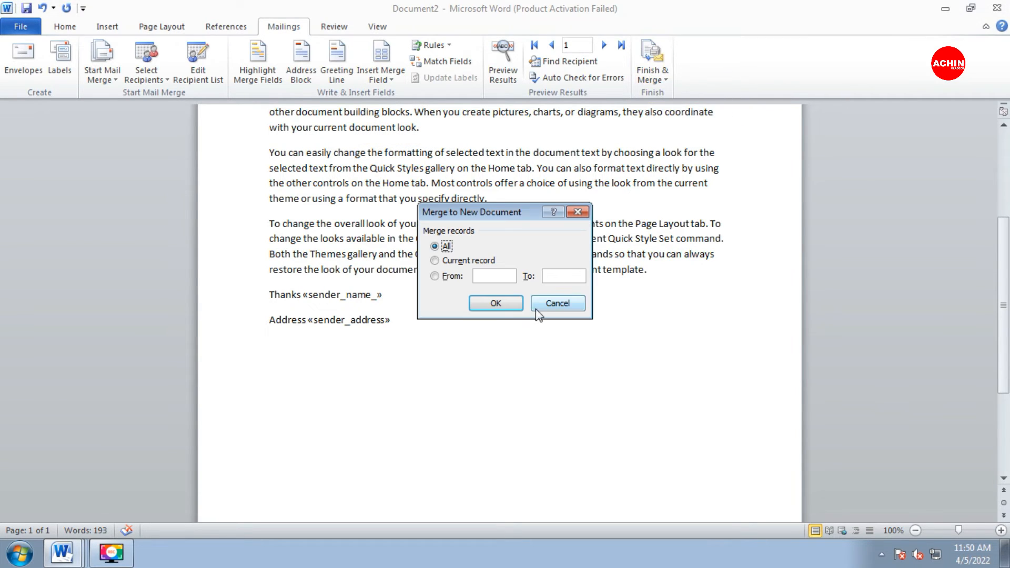
click(434, 260)
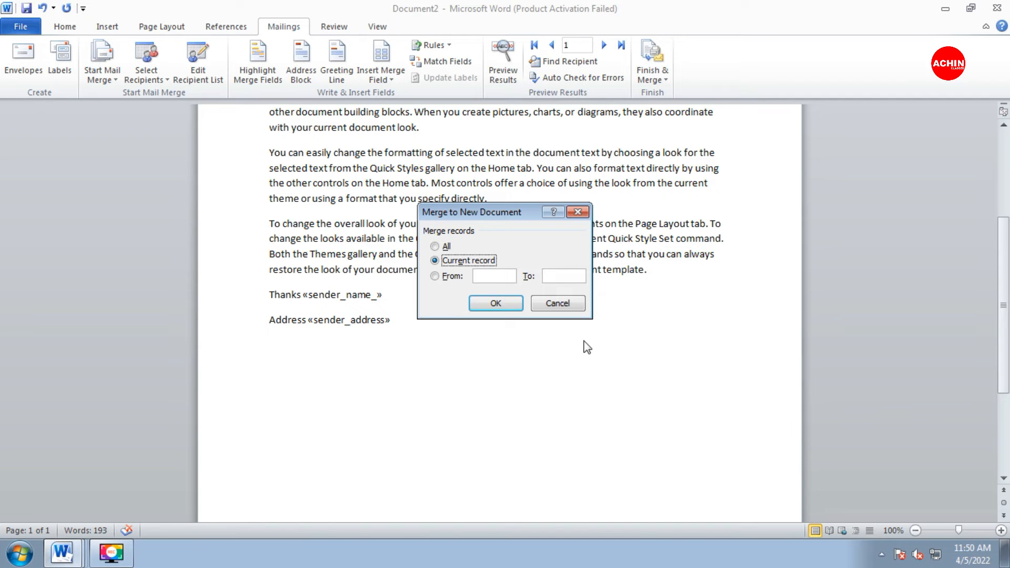
click(497, 302)
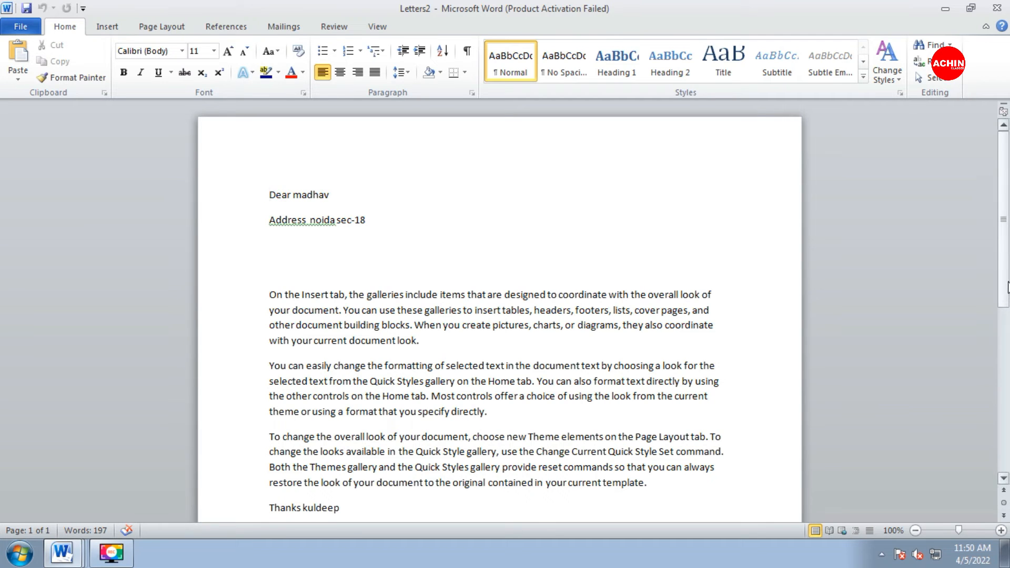
mouse_move(1002, 253)
mouse_down()
mouse_move(989, 412)
mouse_move(1006, 233)
mouse_up()
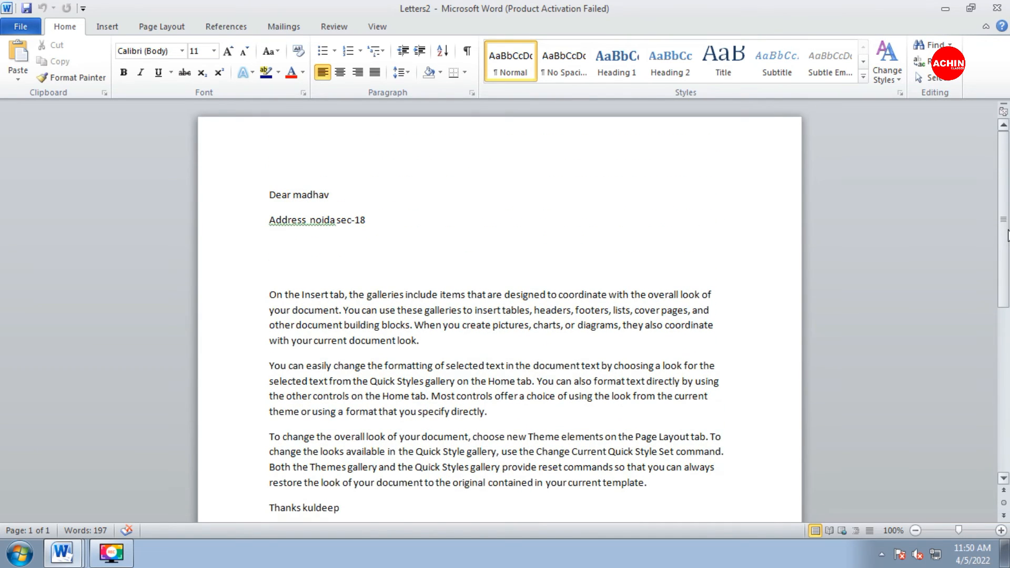
Create a new blank document containing the letter text with "Dear", "Address", three sample paragraphs, "Thanks" and a closing "Address".
click(271, 196)
key(ctrl+n)
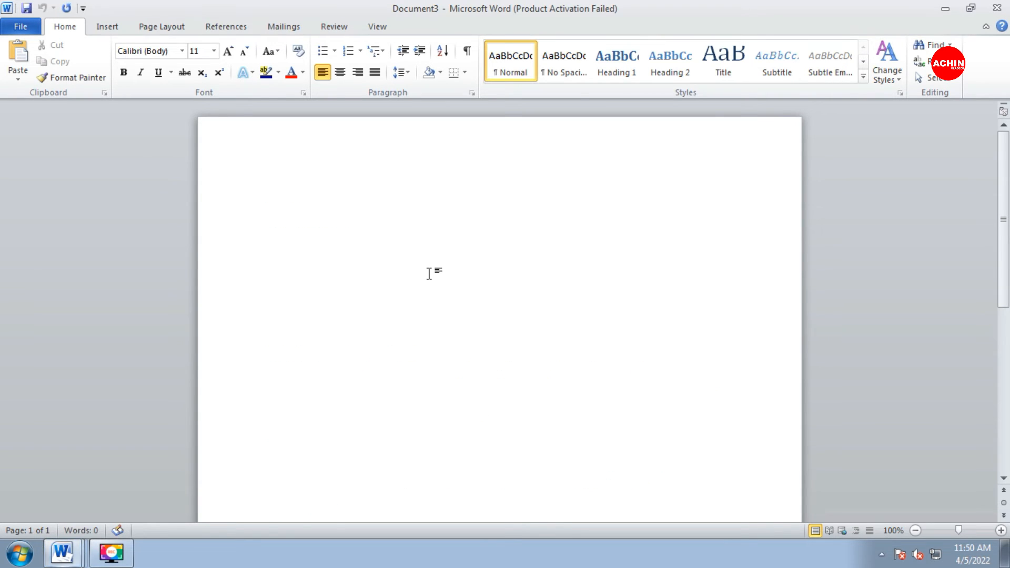
text(Dear Address   On the Insert tab, the galleries include items that are designed to coordinate with the overall look of your document. You can use these galleries to insert tables, headers, footers, lists, cover pages, and other document building blocks. When you create pictures, charts, or diagrams, they also coordinate with your current document look. You can easily change the formatting of selected text in the document text by choosing a look for the selected text from the Quick Styles gallery on the Home tab. You can also format text directly by using the other controls on the Home tab. Most controls offer a choice of using the look from the current theme or using a format that you specify directly. To change the overall look of your document, choose new Theme elements on the Page Layout tab. To change the looks available in the Quick Style gallery, use the Change Current Quick Style Set command. Both the Themes gallery and the Quick Styles gallery provide reset commands so that you can always restore the look of your document to the original contained in your current template. Thanks Address)
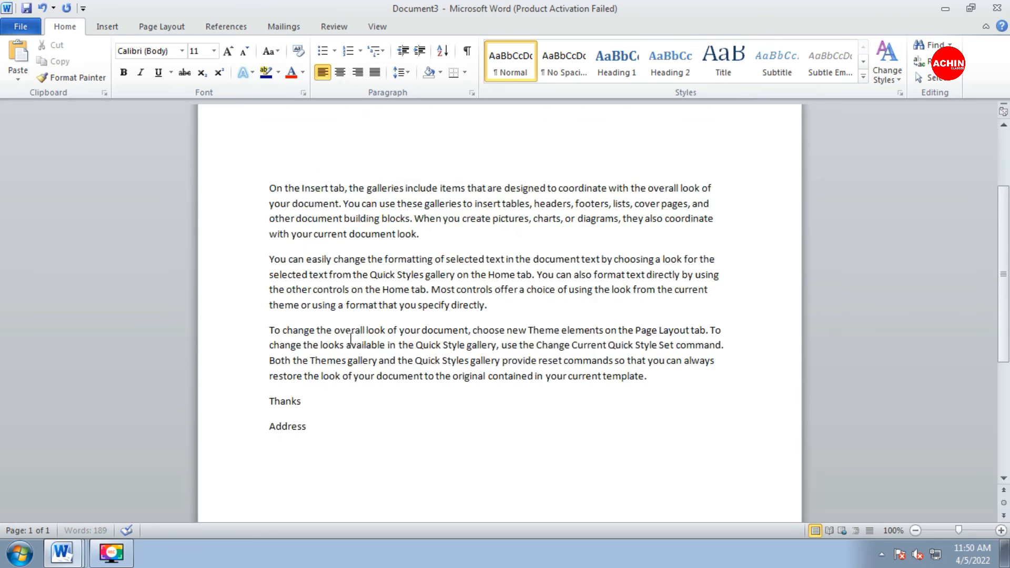
scroll(288, 338, up, 4)
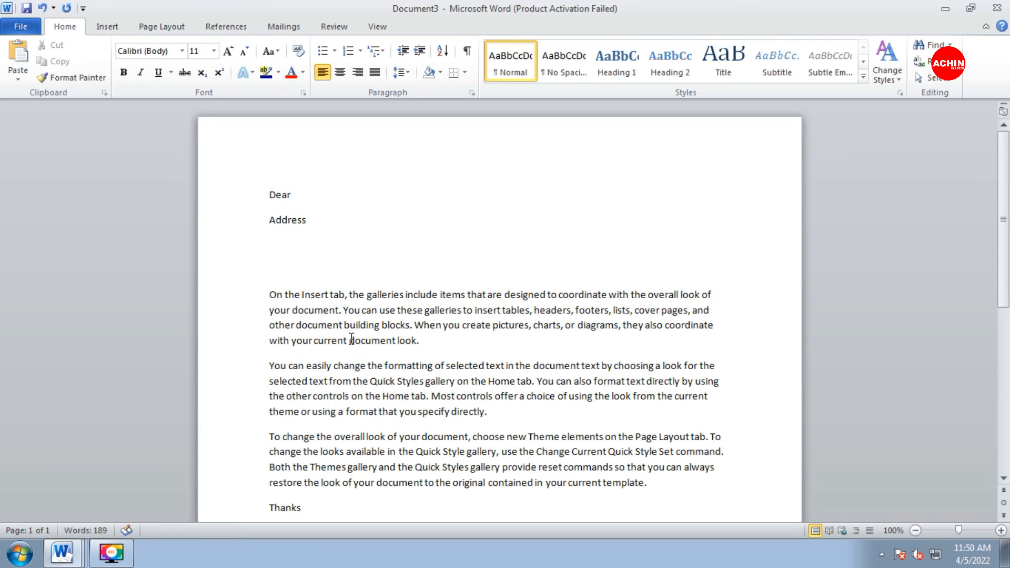
Search the Documents library for "prt" and attach the existing list "prt for letter" as the new letter's recipients.
click(285, 25)
click(146, 74)
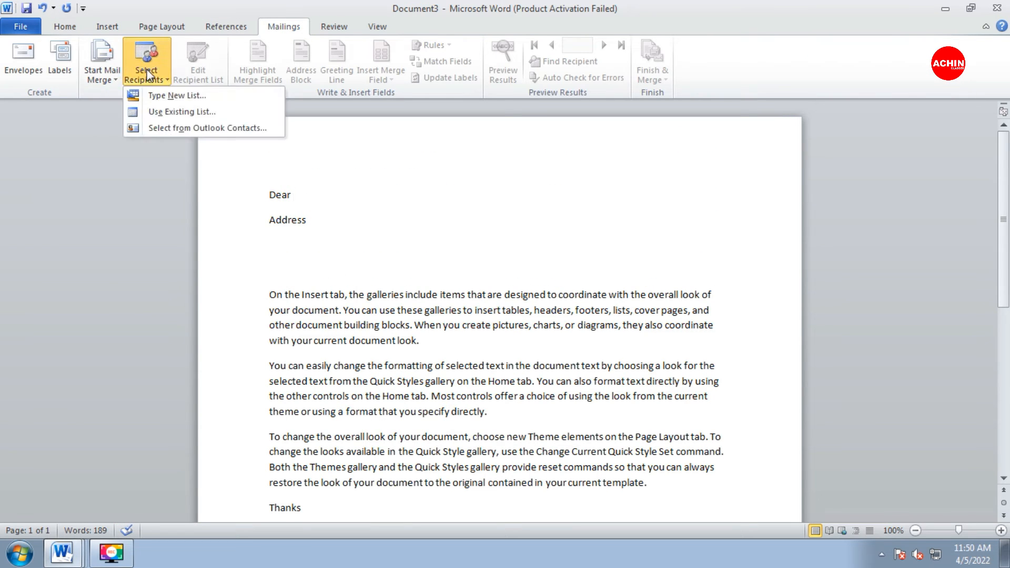
click(234, 114)
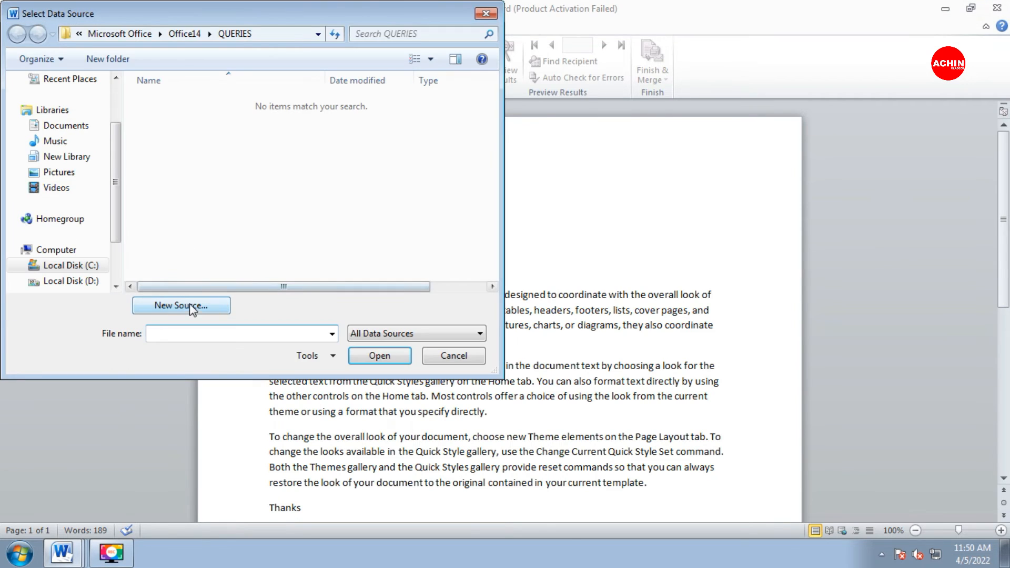
click(77, 127)
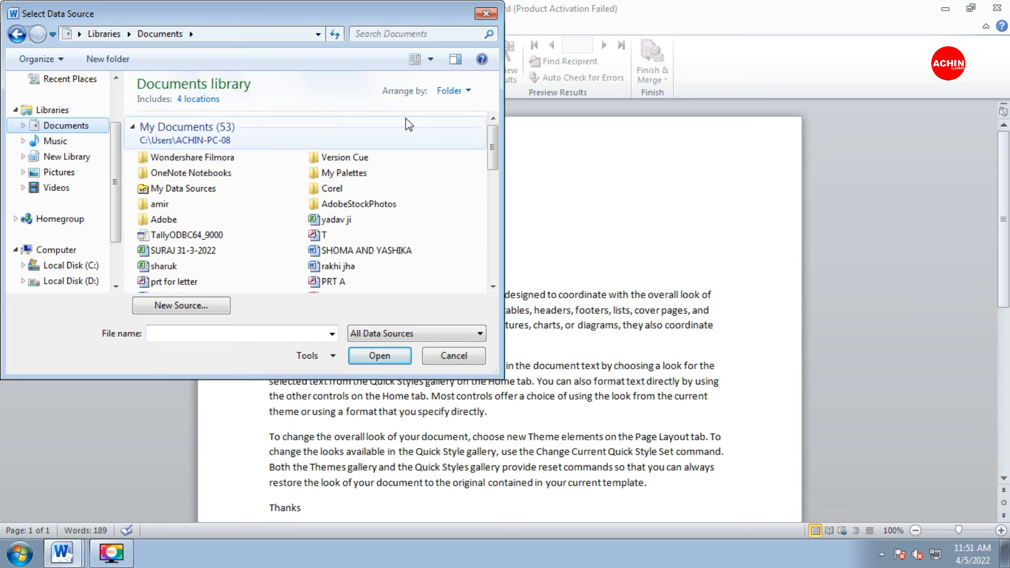
click(393, 36)
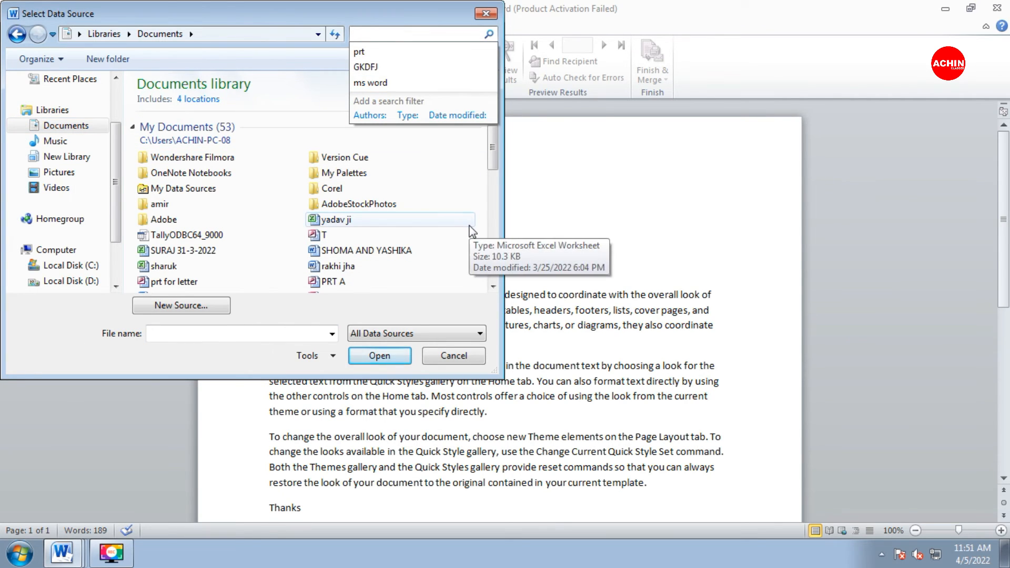
text(prt)
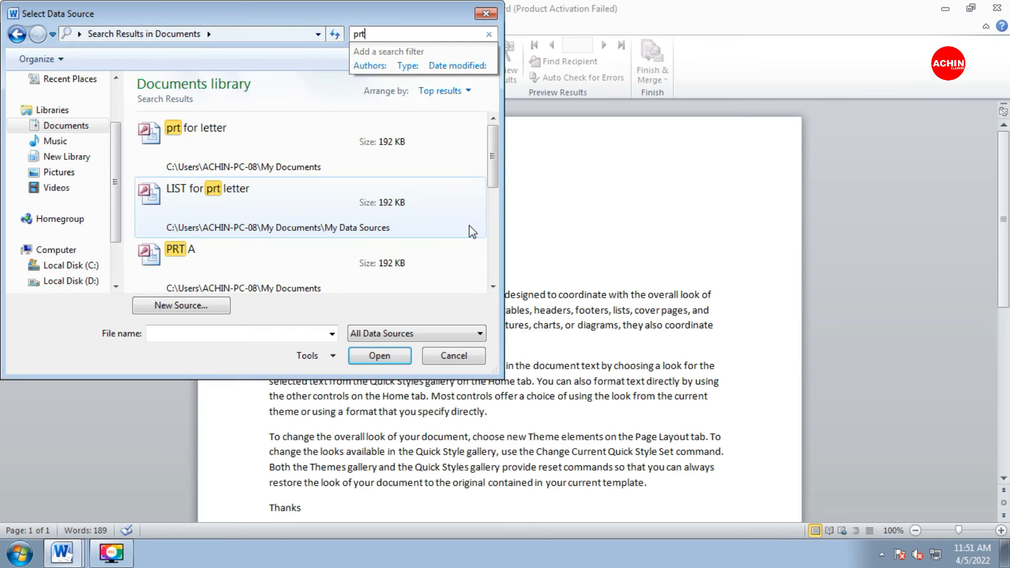
click(275, 149)
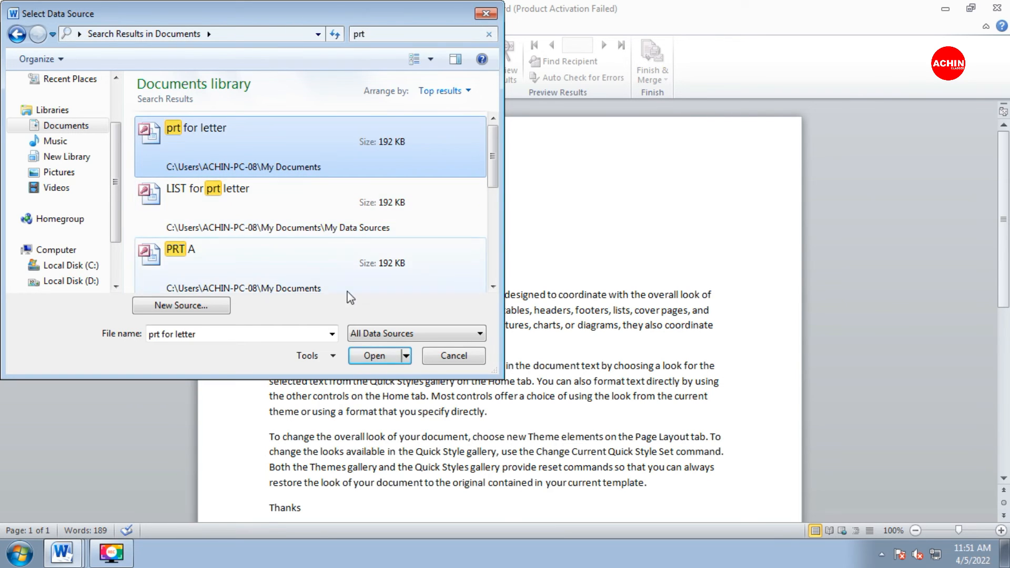
click(375, 356)
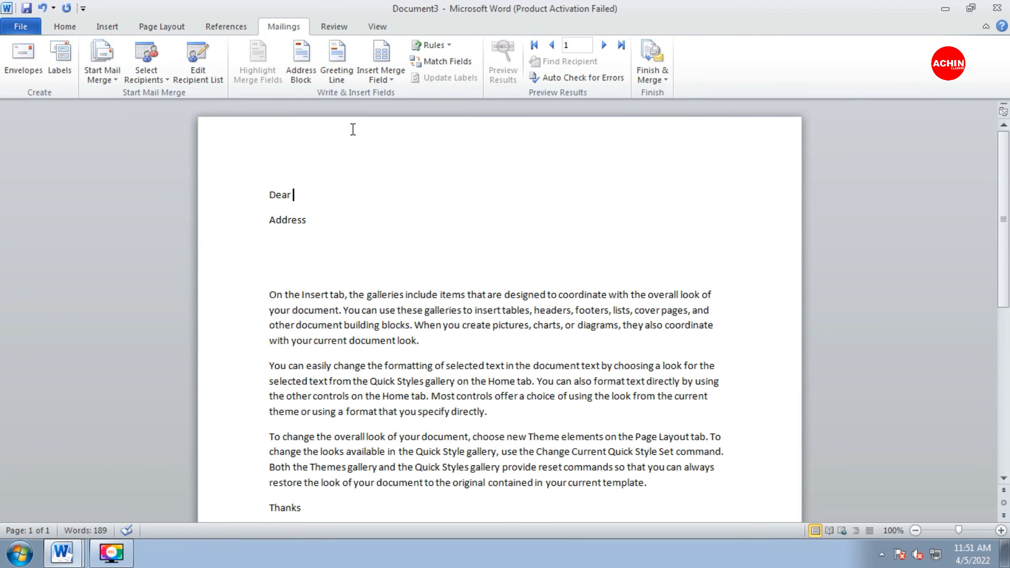
Insert the name_ merge field after "Dear" and the address_ merge field on the "Address" line below it.
click(383, 82)
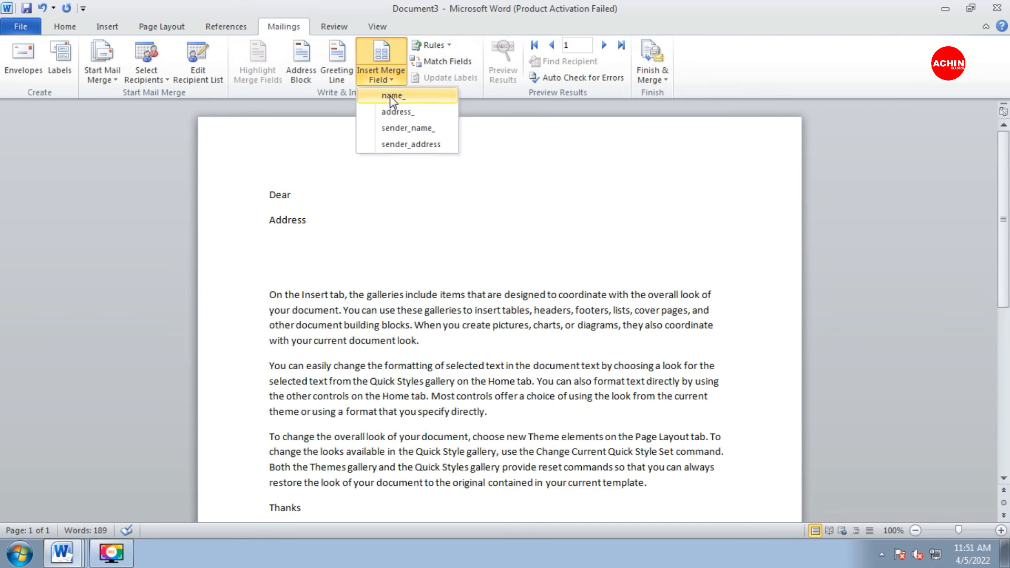
click(390, 95)
click(328, 219)
click(383, 81)
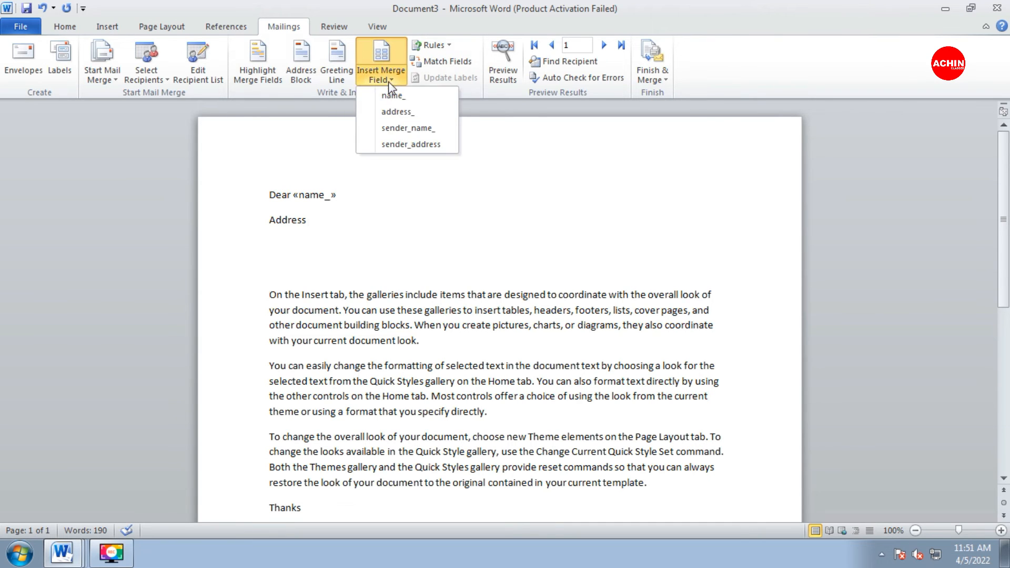
click(397, 110)
Complete the letter's closing with the sender_name_ merge field after "Thanks" and the sender_address merge field after the last "Address".
scroll(630, 280, down, 1)
scroll(630, 279, down, 3)
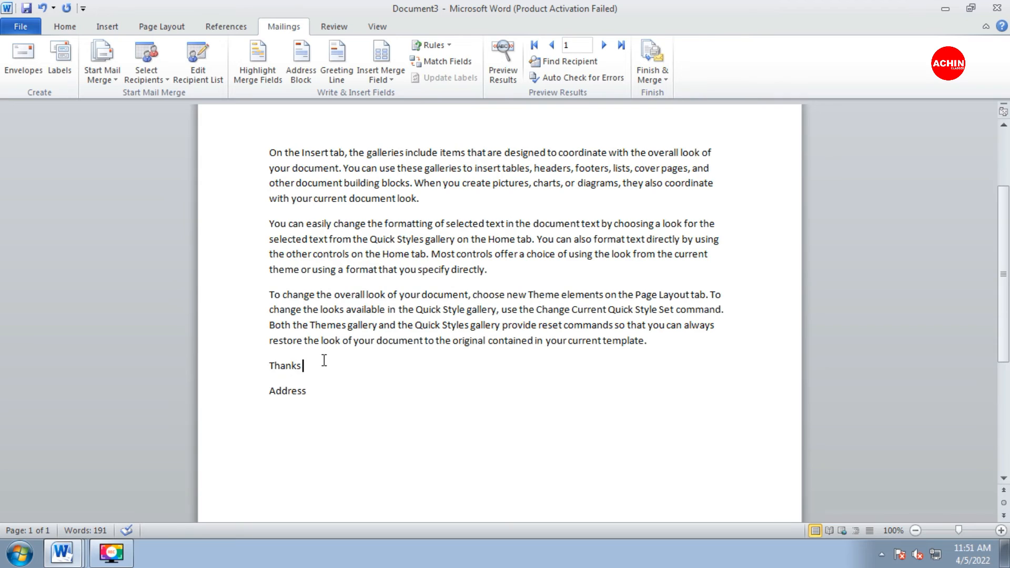
click(382, 76)
click(397, 128)
click(322, 393)
click(383, 76)
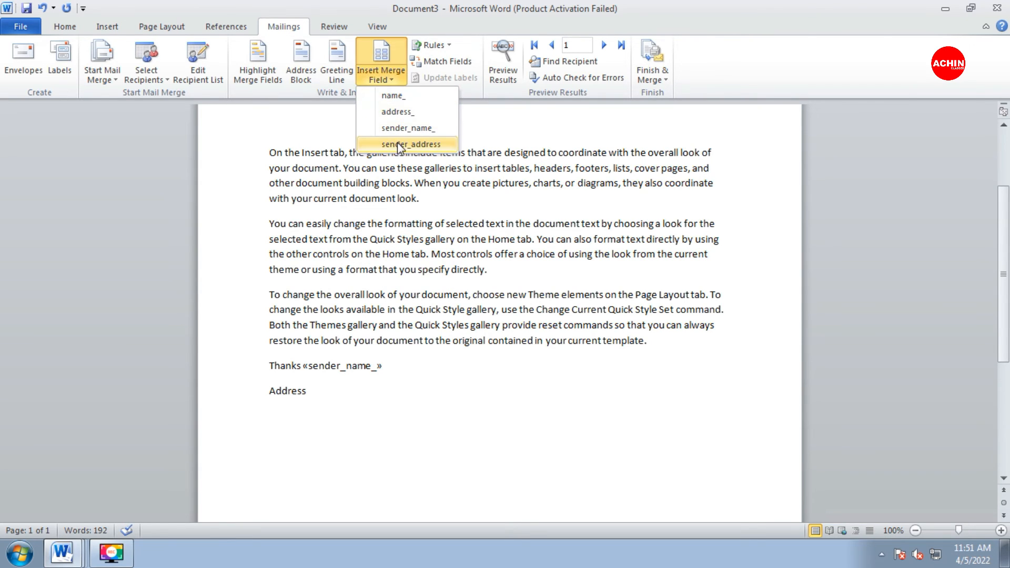
click(400, 144)
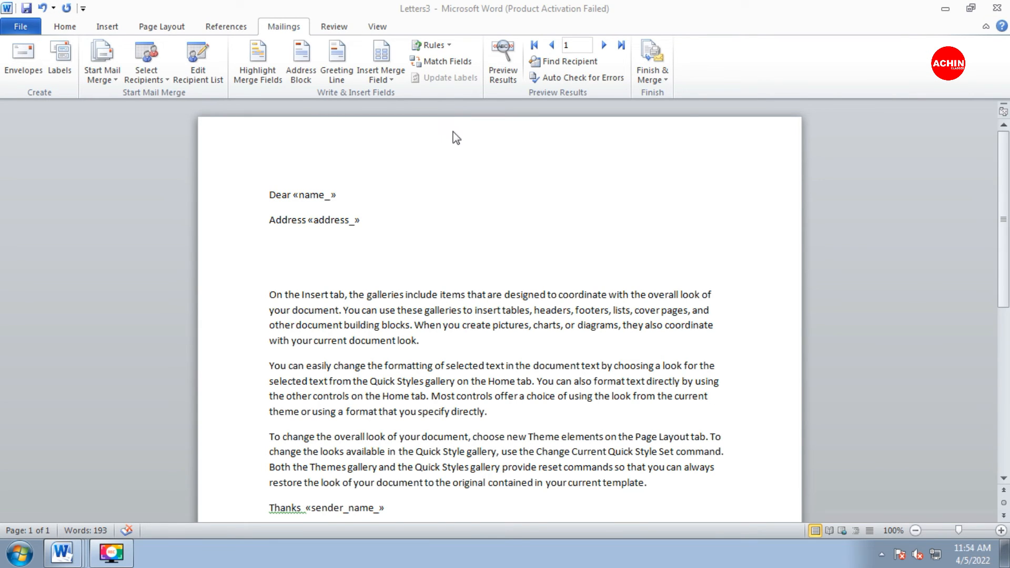
click(662, 78)
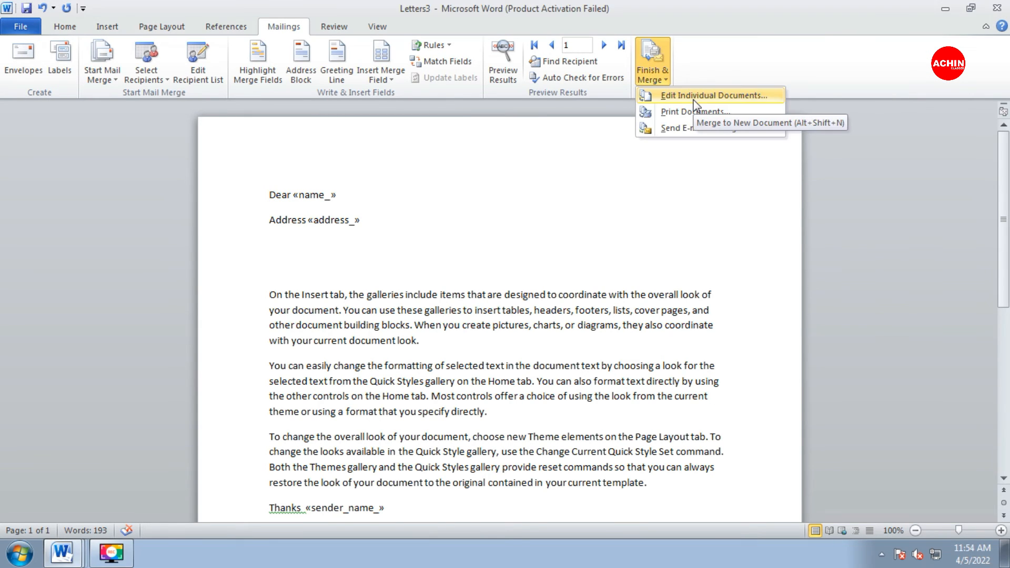
click(695, 100)
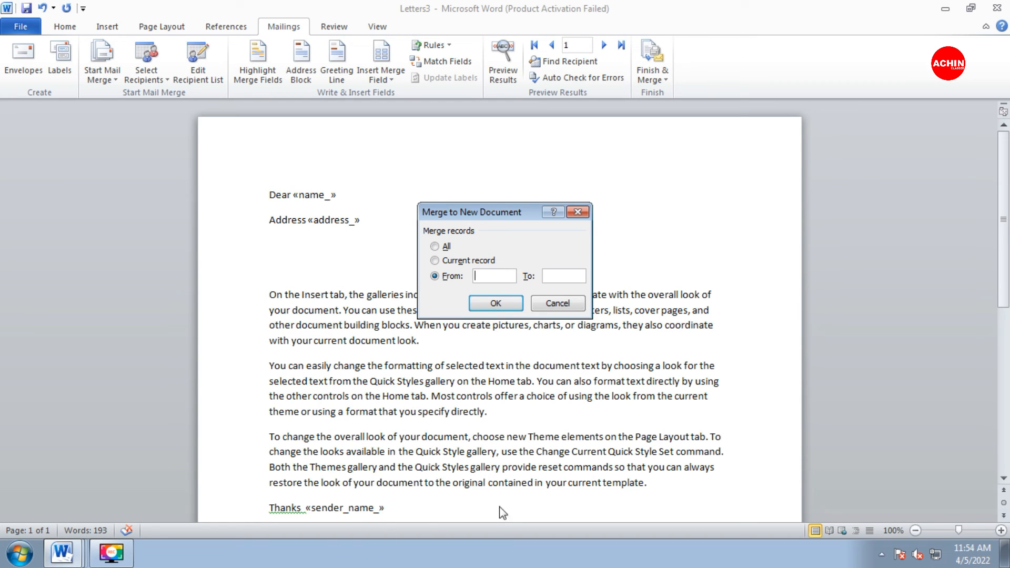
click(568, 305)
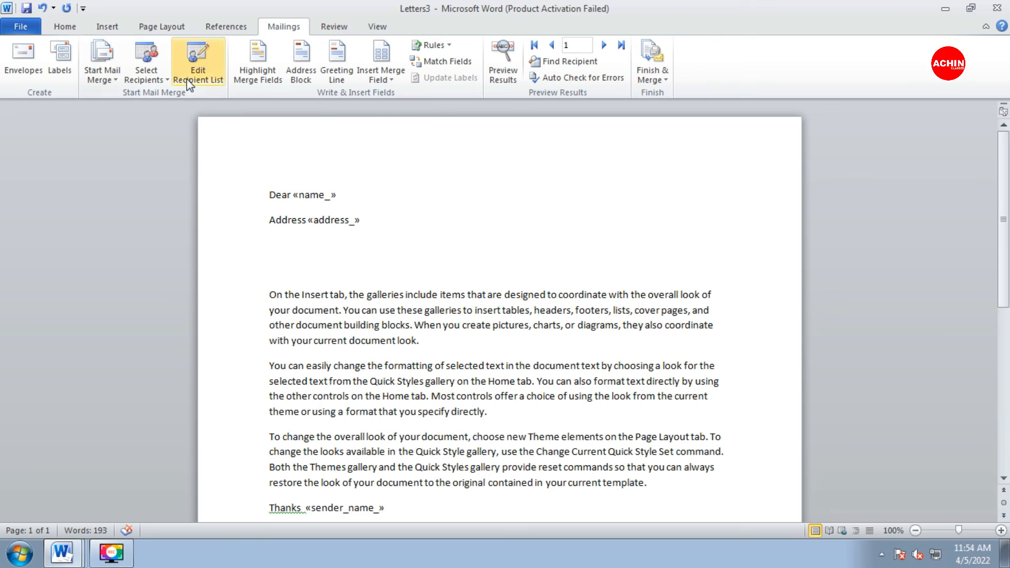
Check the entries in the recipient list, and merge only records from 2 to 2 into a new document.
click(198, 60)
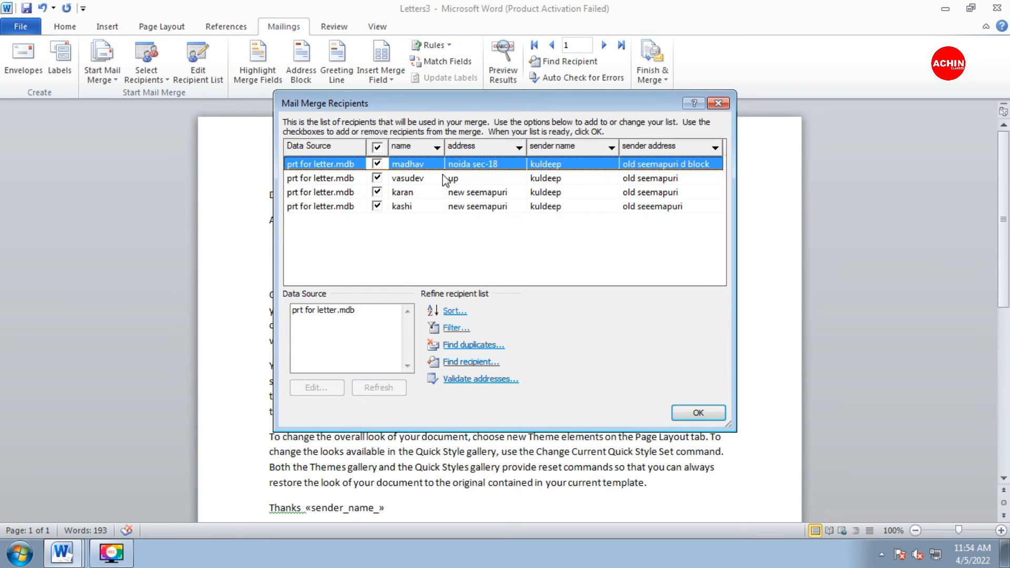
click(711, 414)
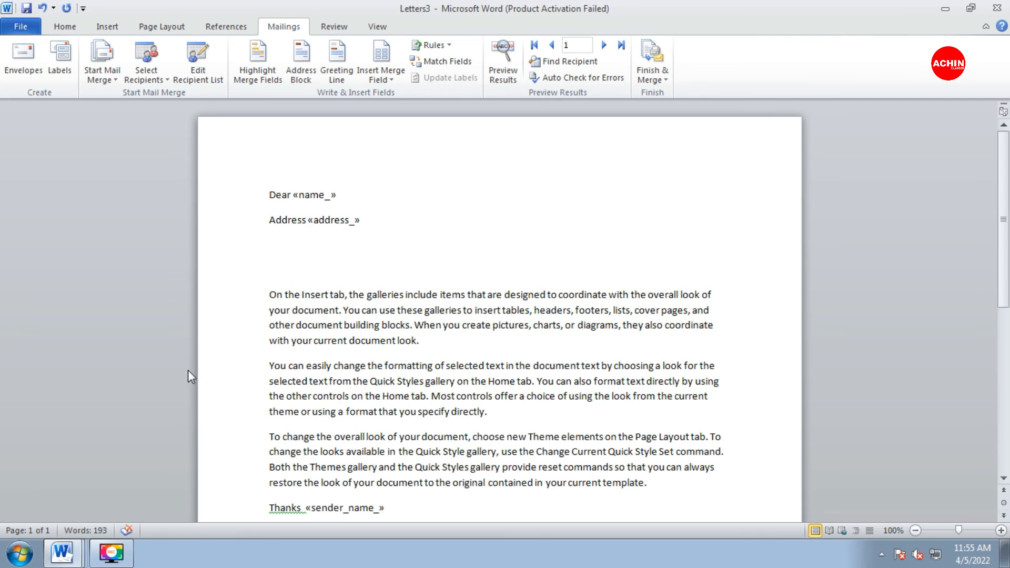
click(655, 76)
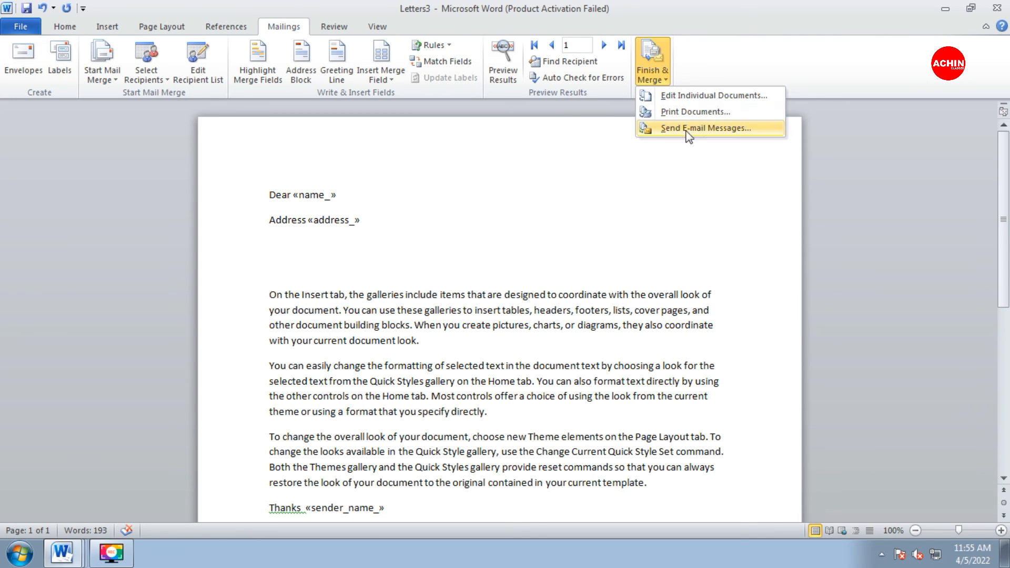
click(705, 98)
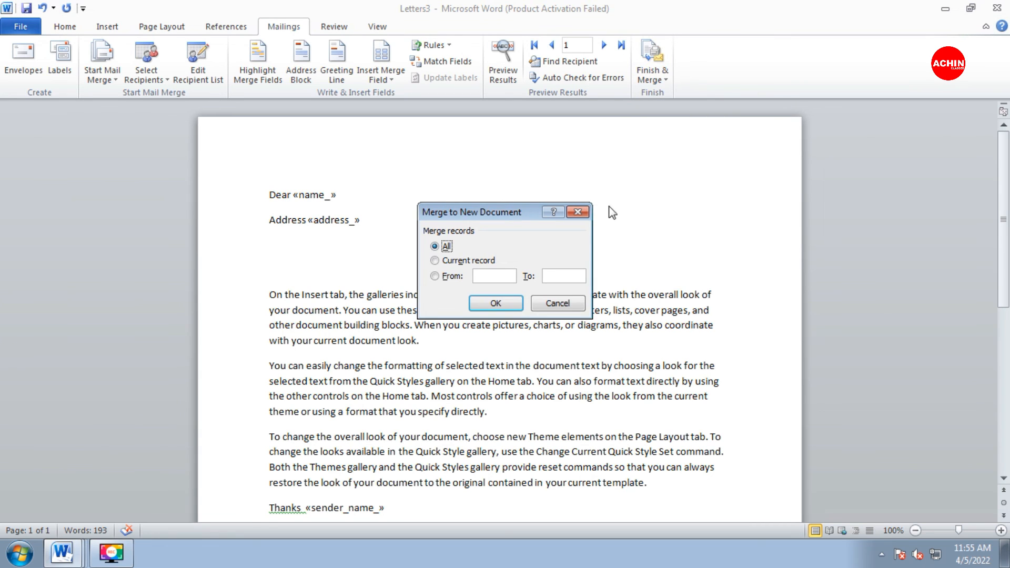
click(435, 276)
text(2)
click(566, 279)
text(2)
click(498, 303)
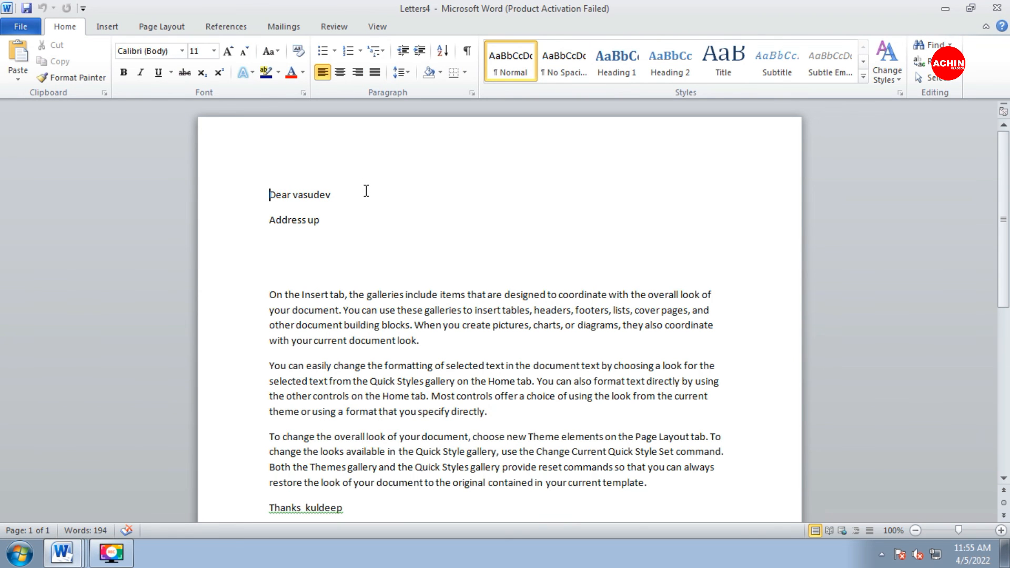
Examine the merged letter from the greeting to the closing address to check the filled-in recipient and sender details.
scroll(373, 207, down, 4)
scroll(374, 207, down, 5)
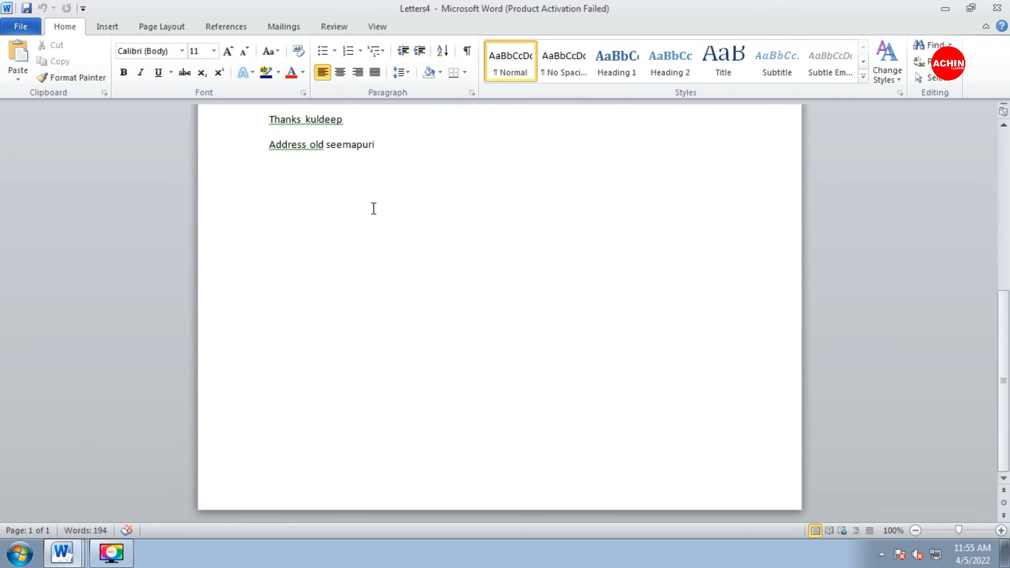
scroll(373, 208, up, 8)
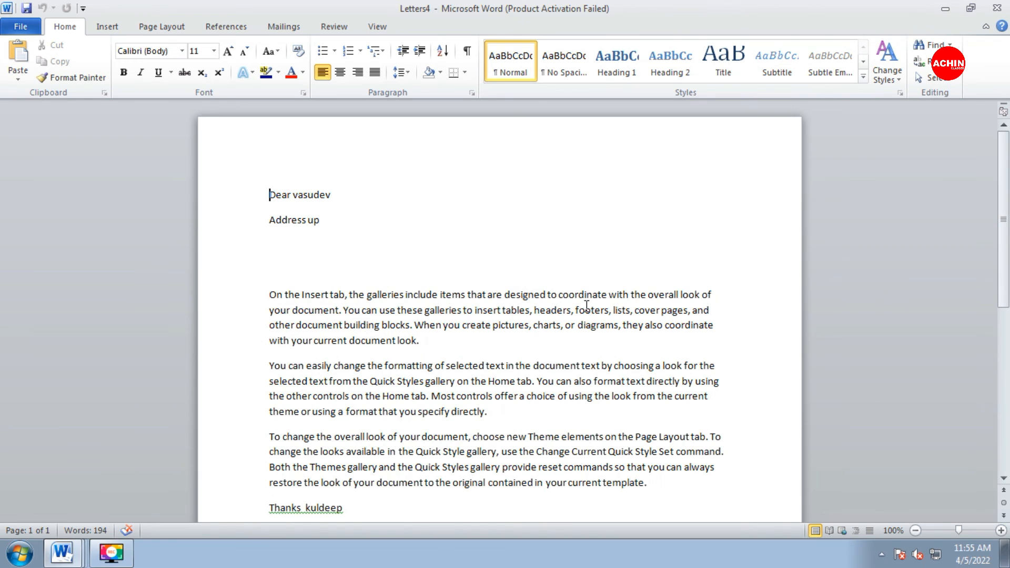
scroll(623, 298, down, 4)
scroll(624, 298, up, 4)
click(283, 26)
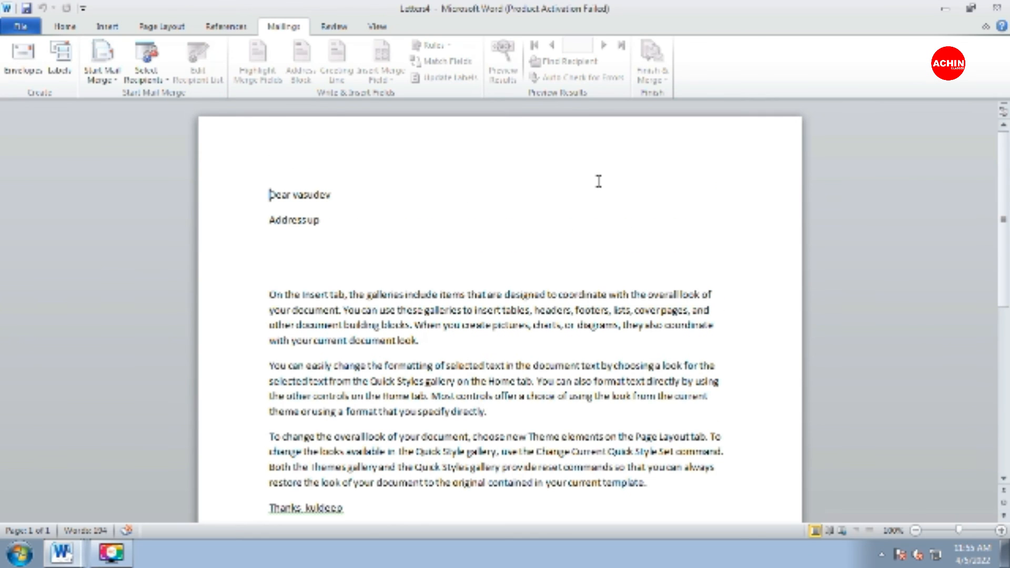